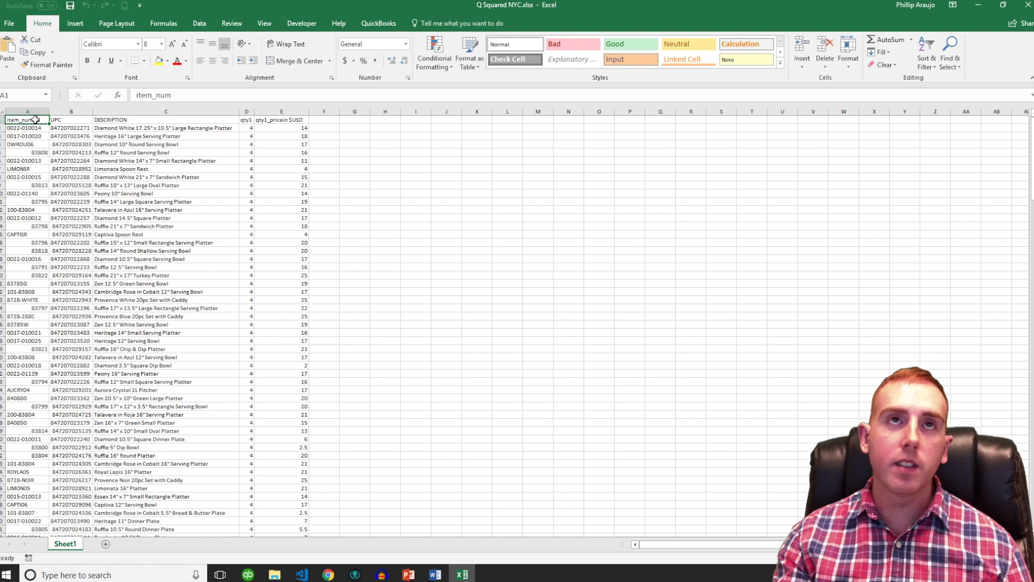
Examine the item_num, UPC, DESCRIPTION, qty1 and price columns of the supplier list one by one.
click(28, 112)
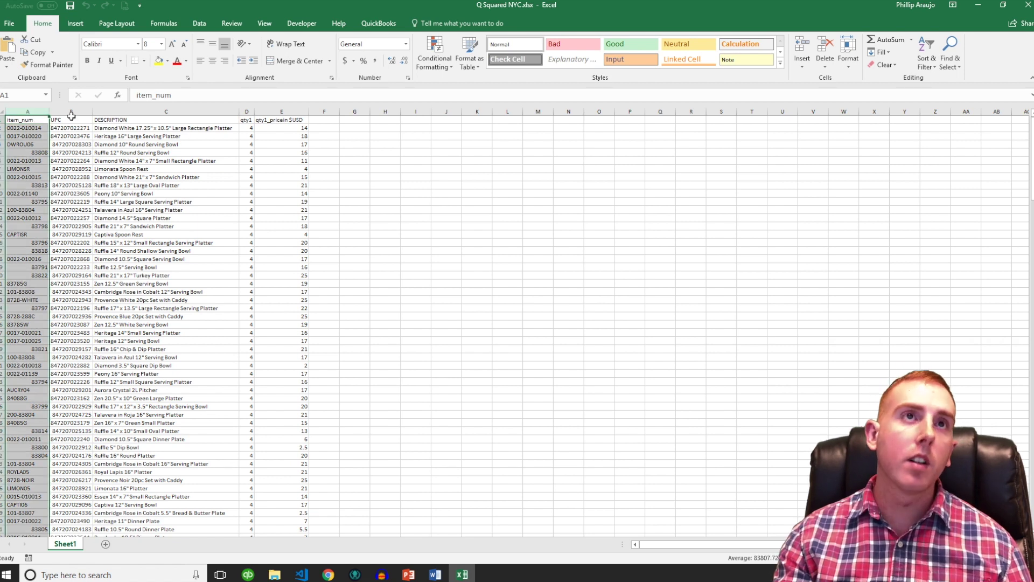
click(70, 112)
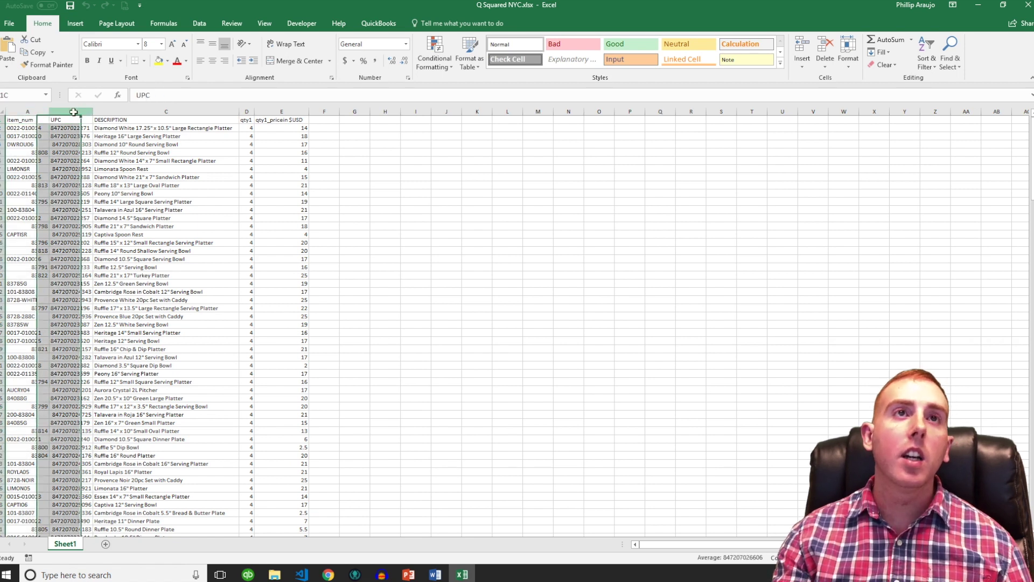
click(153, 137)
click(129, 111)
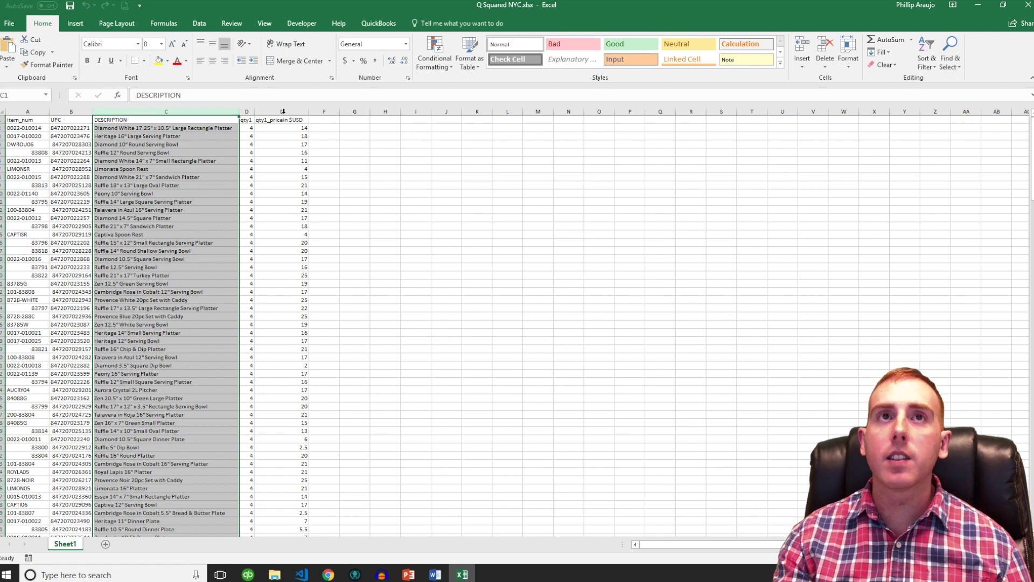
click(247, 111)
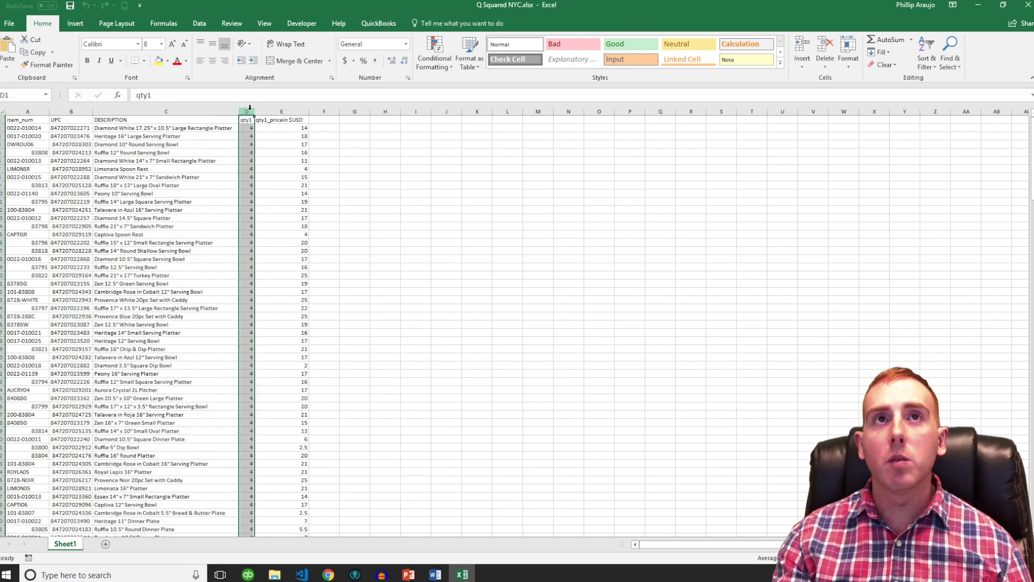
click(247, 120)
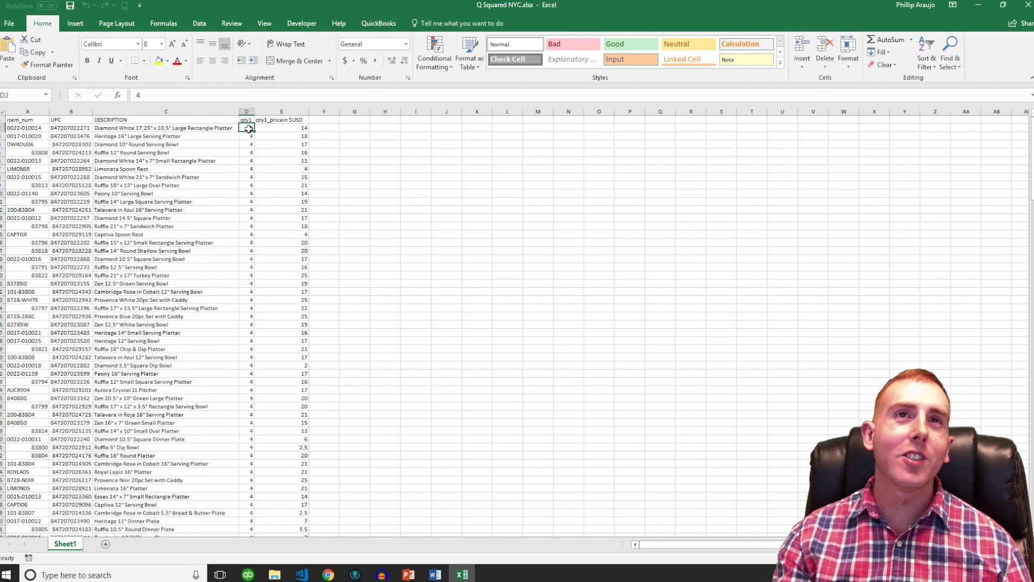
click(248, 129)
click(247, 120)
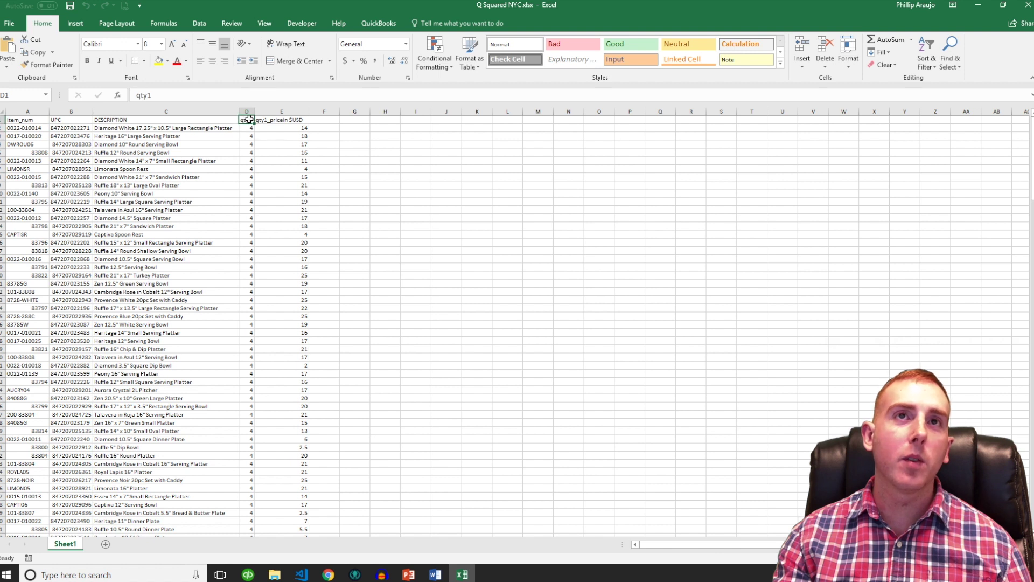
click(247, 128)
click(276, 130)
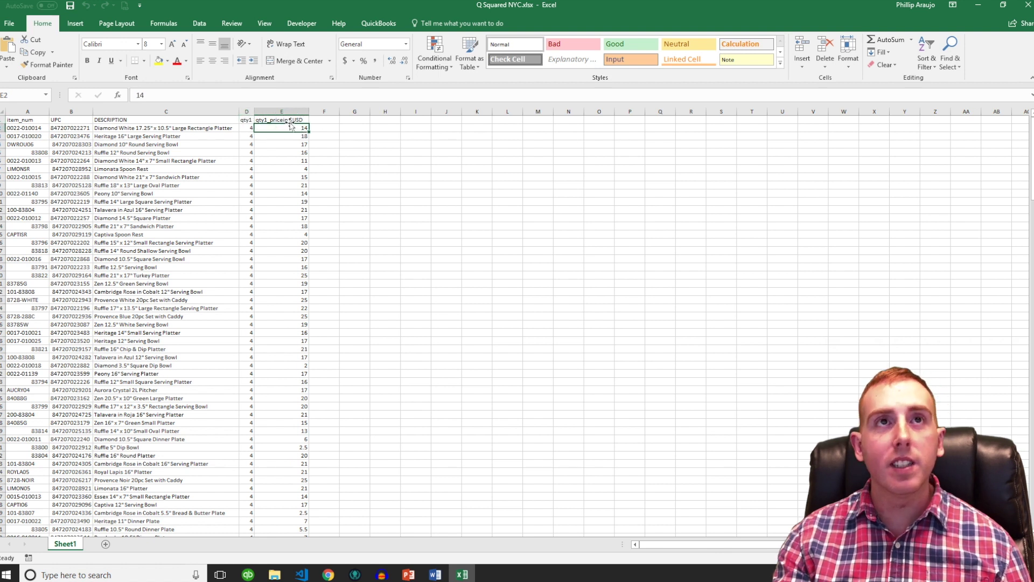
Widen the qty1 column slightly.
click(251, 128)
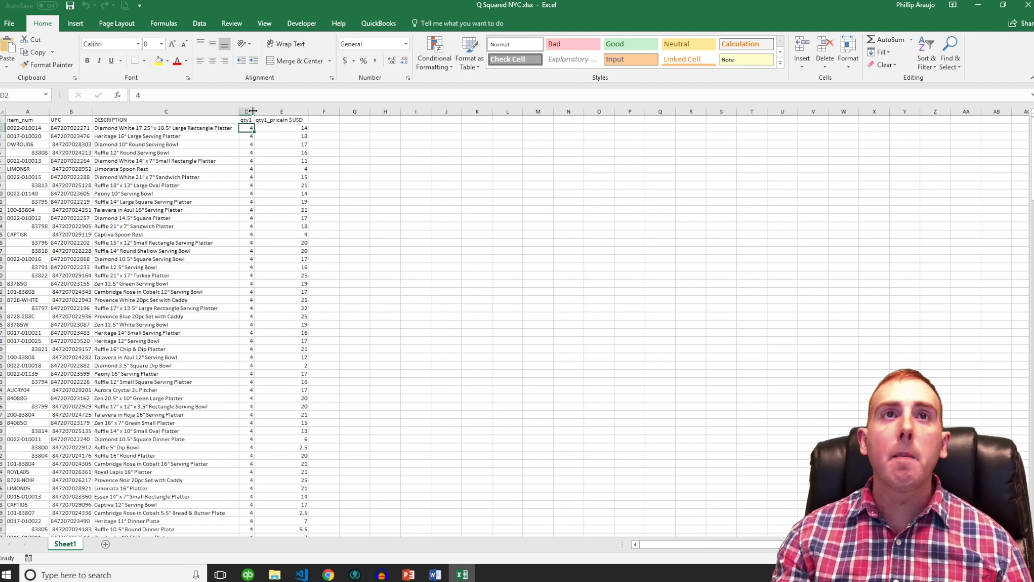
drag(255, 110, 262, 111)
click(288, 128)
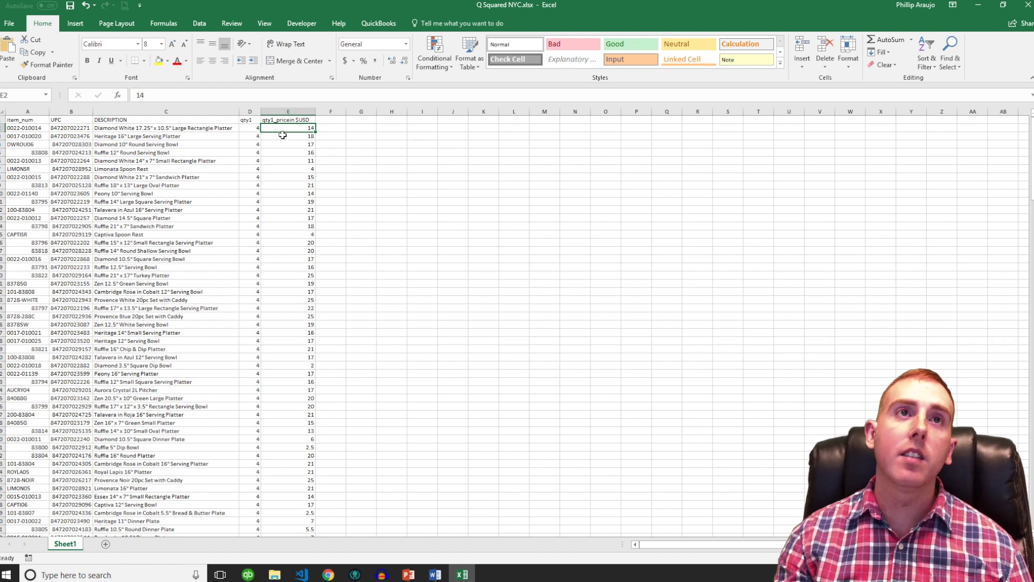
Review the header row cell by cell from item_num across to the price column and its first price.
click(74, 119)
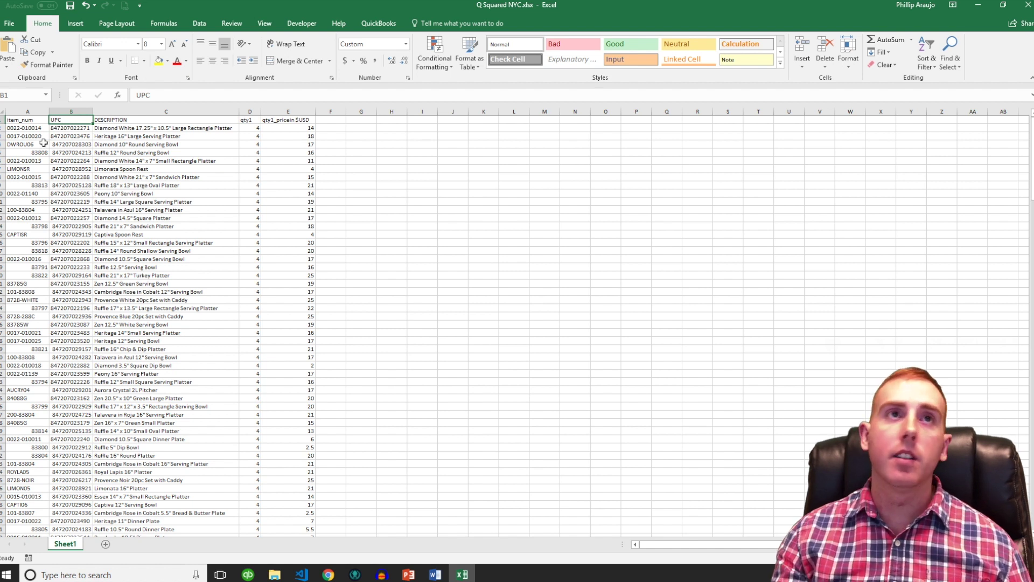
click(28, 121)
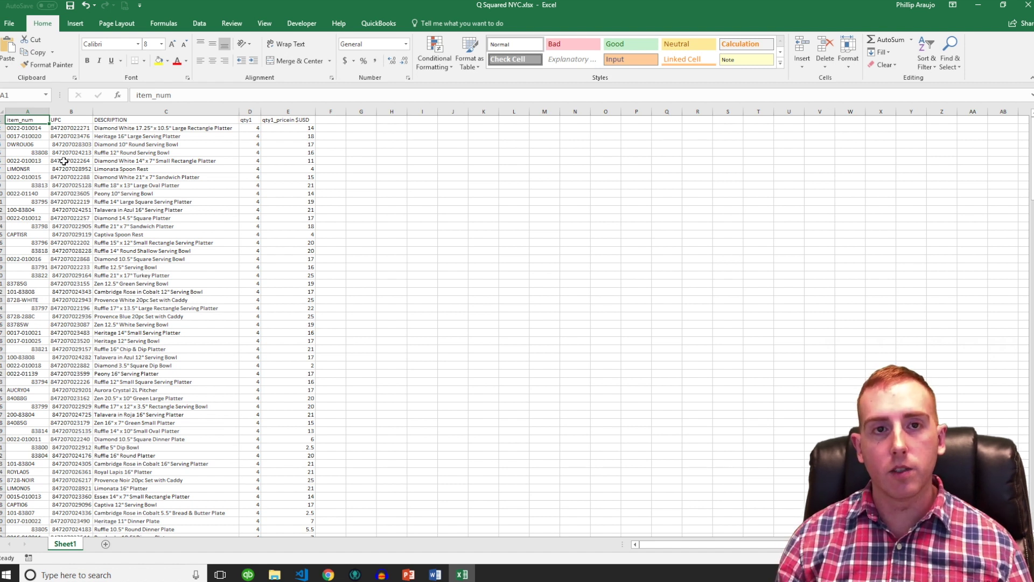
key(Right)
key(Right)
key(Right)
key(Right)
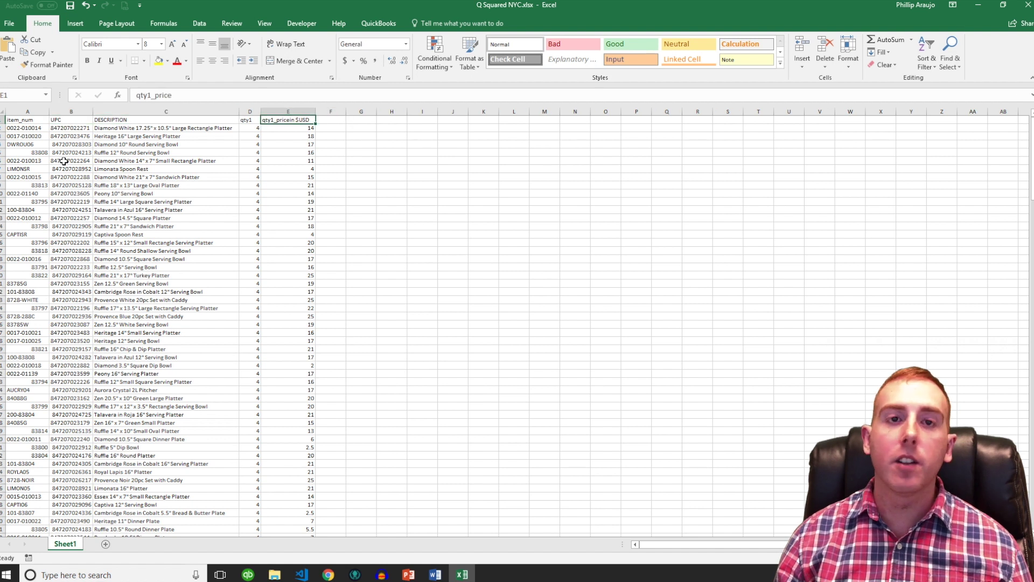
key(Down)
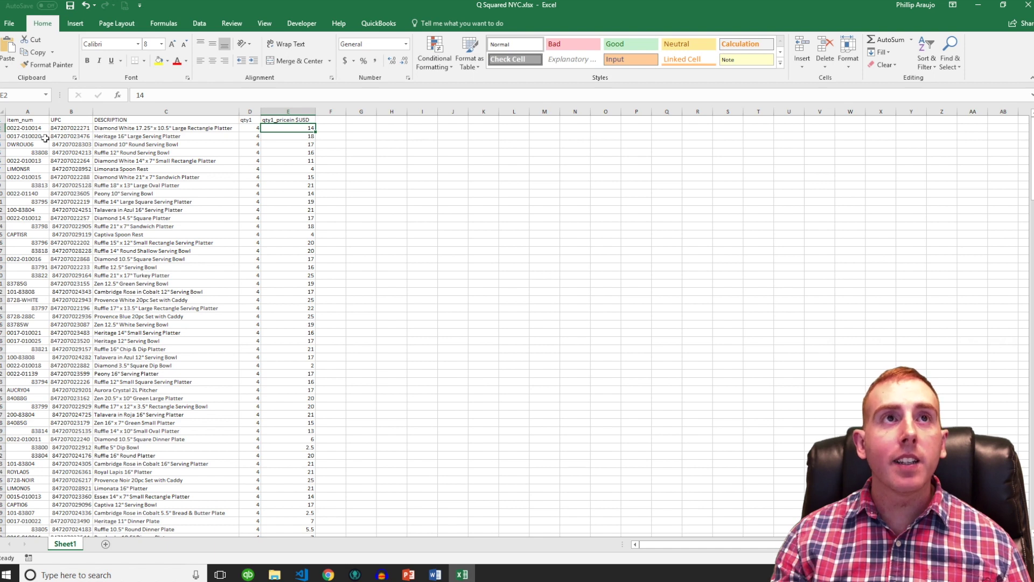
Insert five blank rows above the header row of the supplier list.
drag(3, 120, 3, 152)
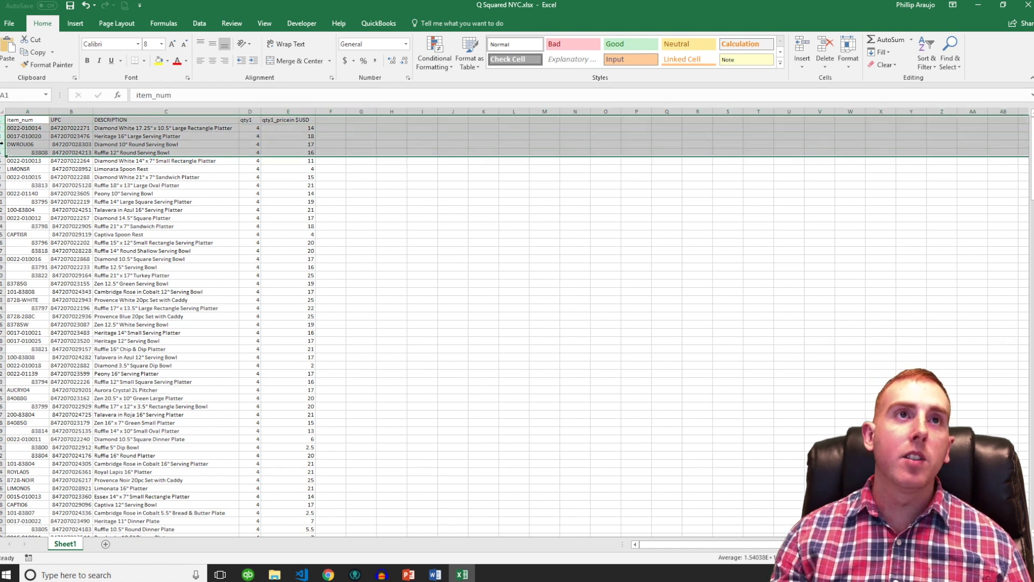
right_click(4, 140)
click(30, 215)
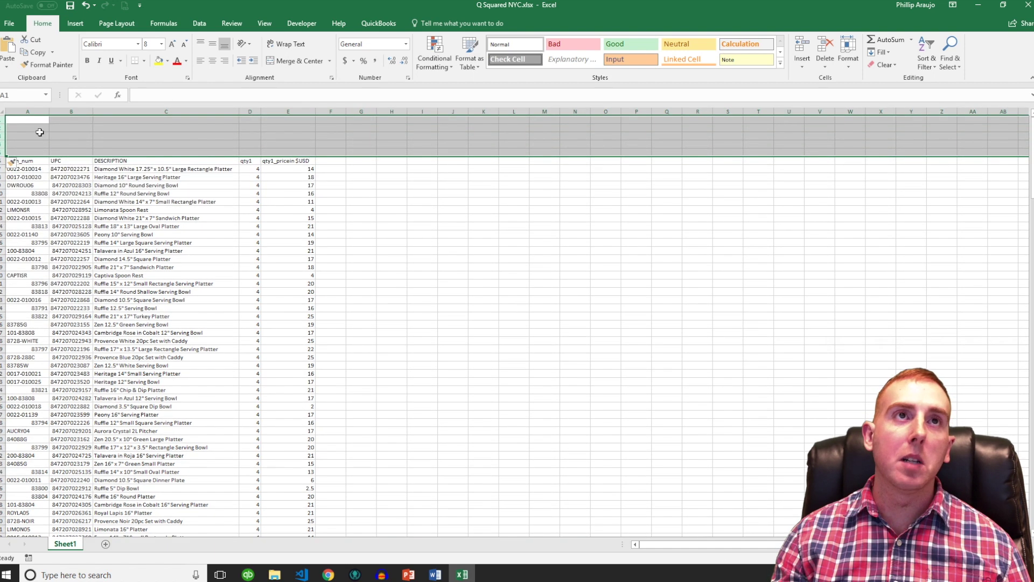
Enter a sample street address in A1 and its city in A2 above the header row.
click(35, 122)
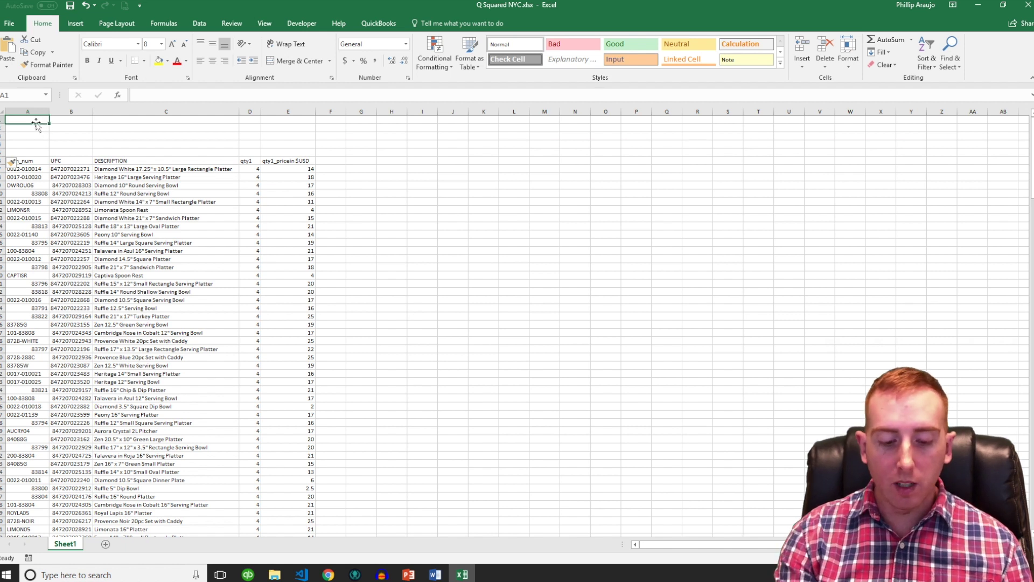
text(123 Mian)
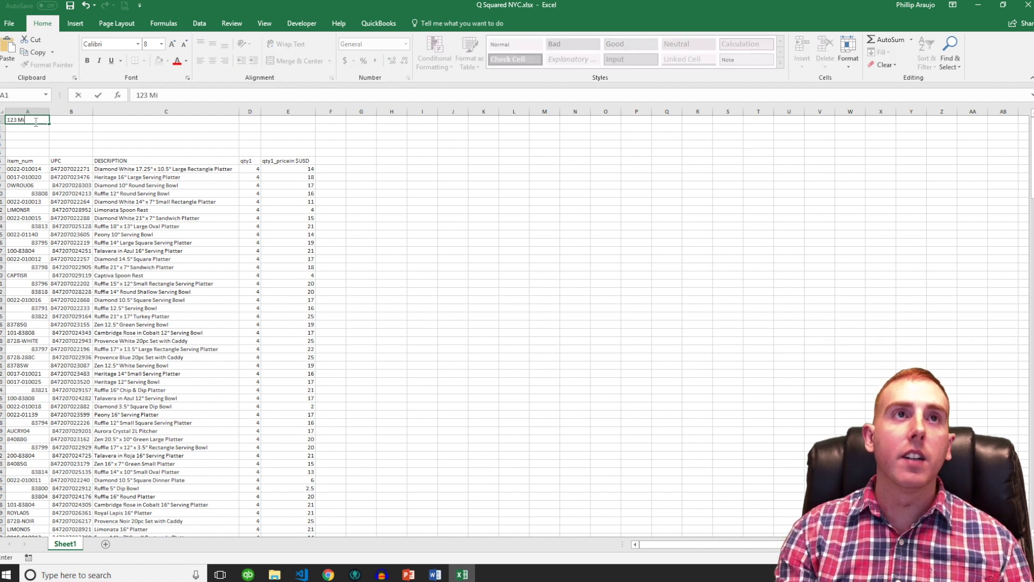
key(BackSpace)
key(BackSpace)
key(BackSpace)
text(ain S)
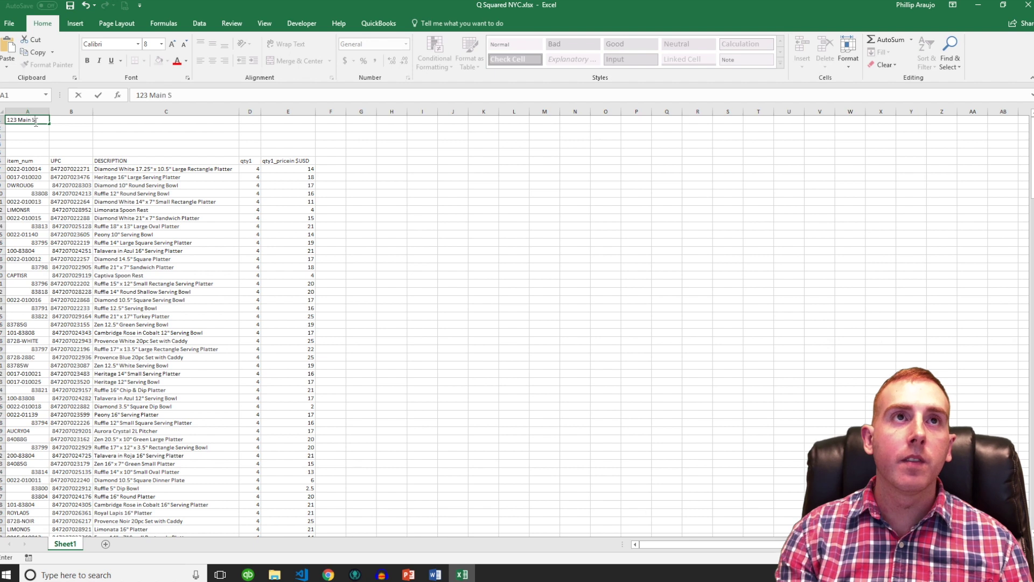
text(treet)
key(Return)
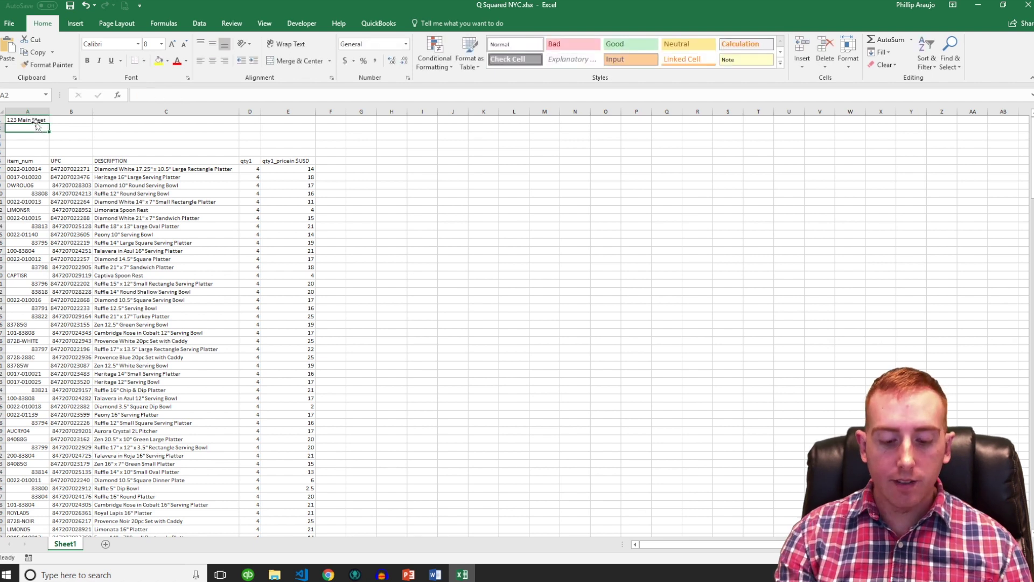
text(NYC)
key(Return)
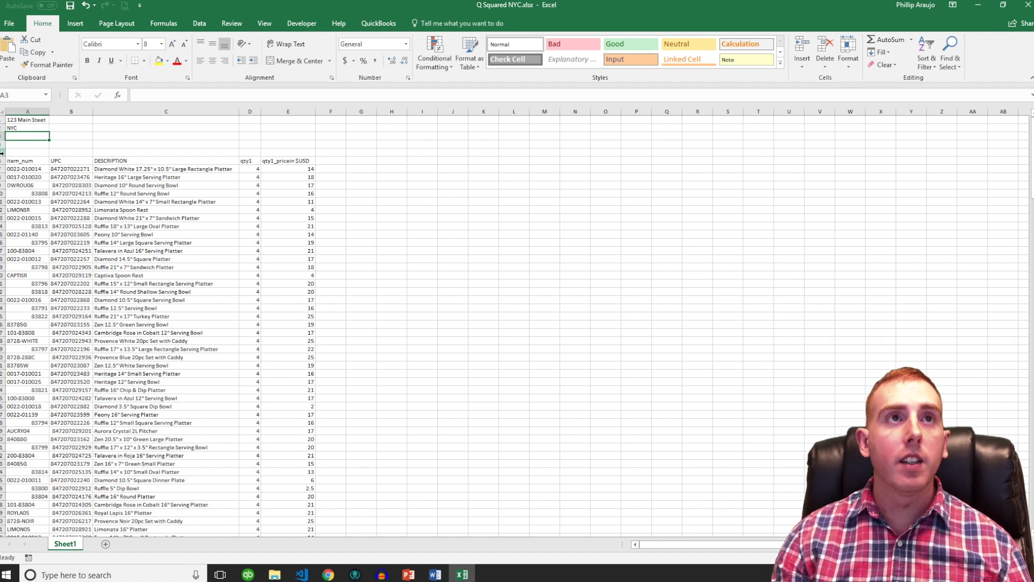
Delete the five rows above the header, including the sample address, and return to cell A1.
drag(2, 153, 2, 121)
right_click(2, 123)
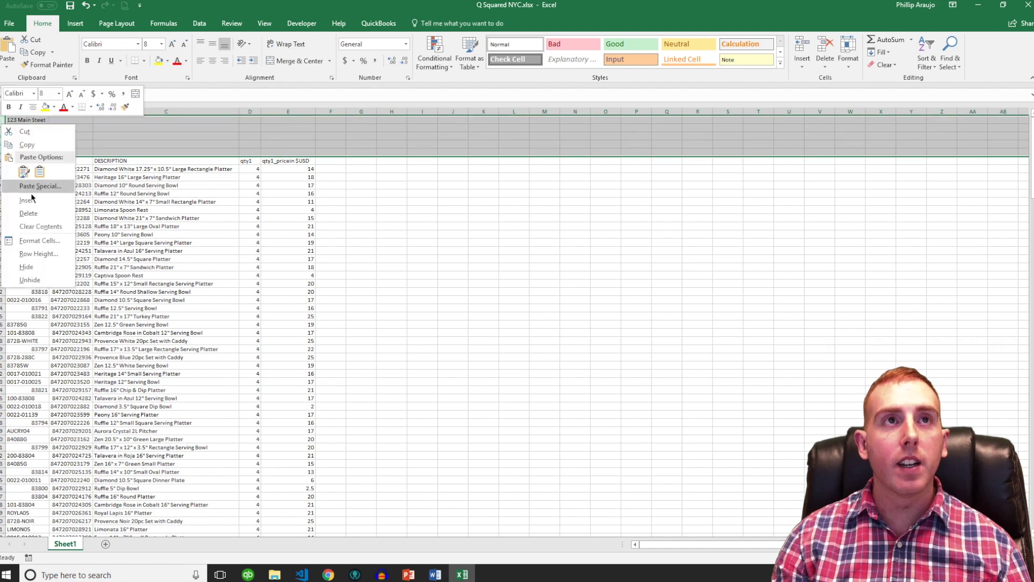
click(29, 213)
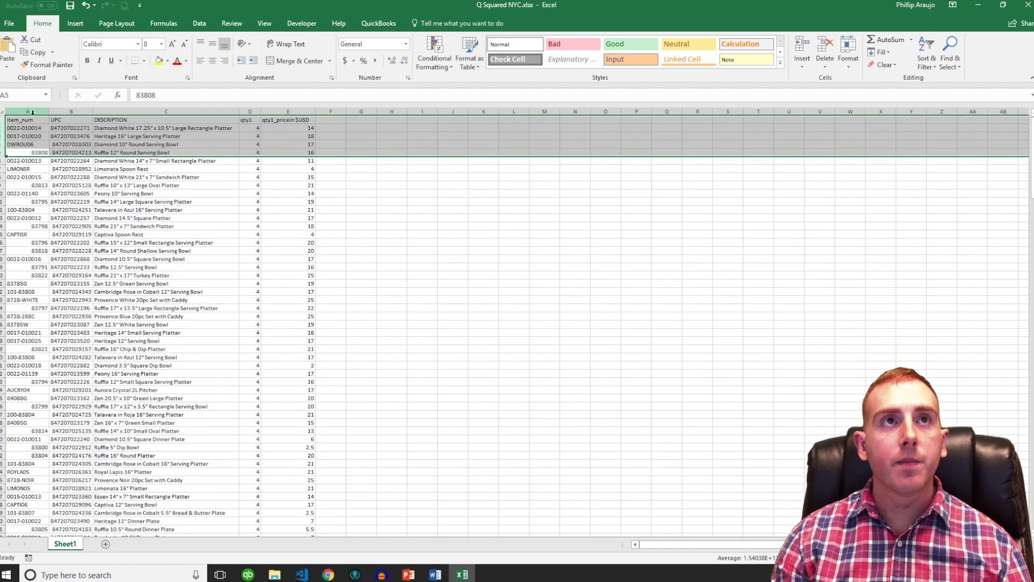
click(30, 120)
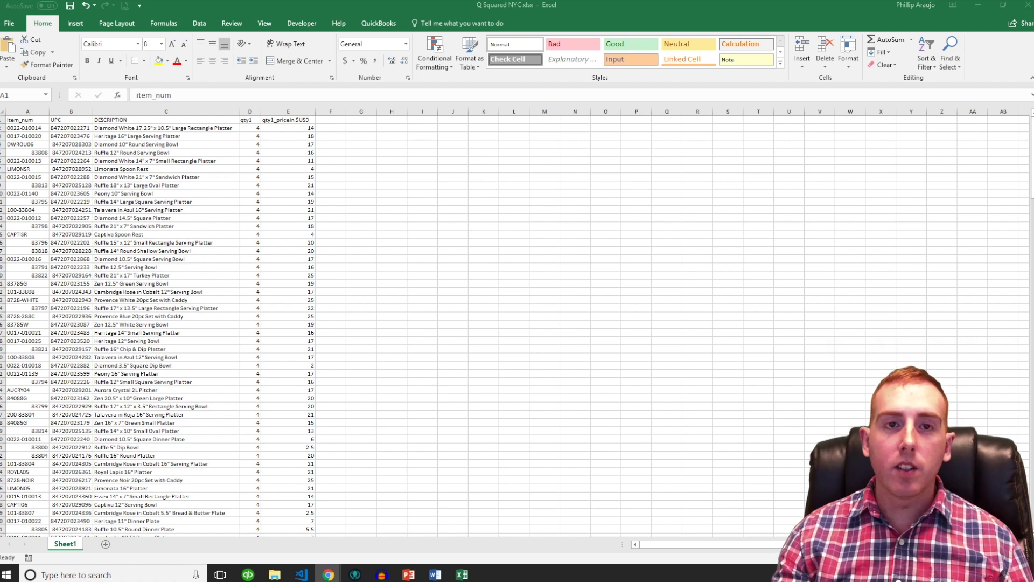
Copy the first product's UPC from cell B2 of the spreadsheet.
key(alt+Tab)
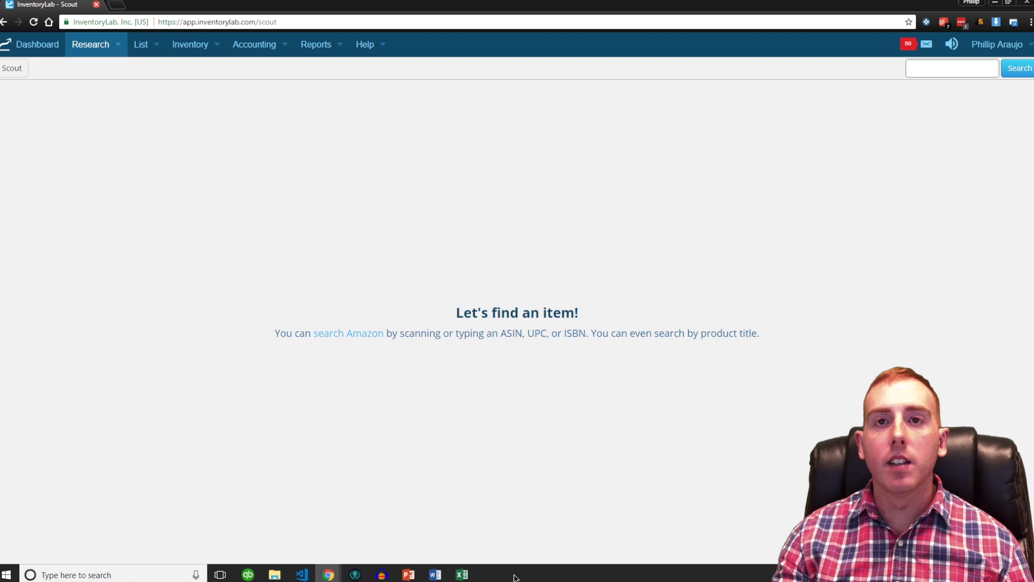
click(462, 574)
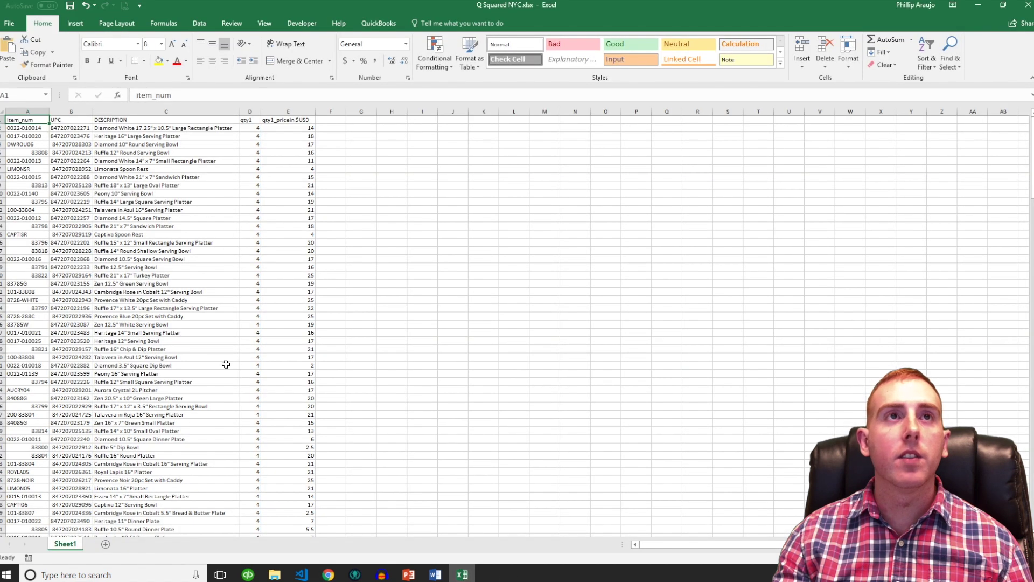
click(69, 127)
key(ctrl+c)
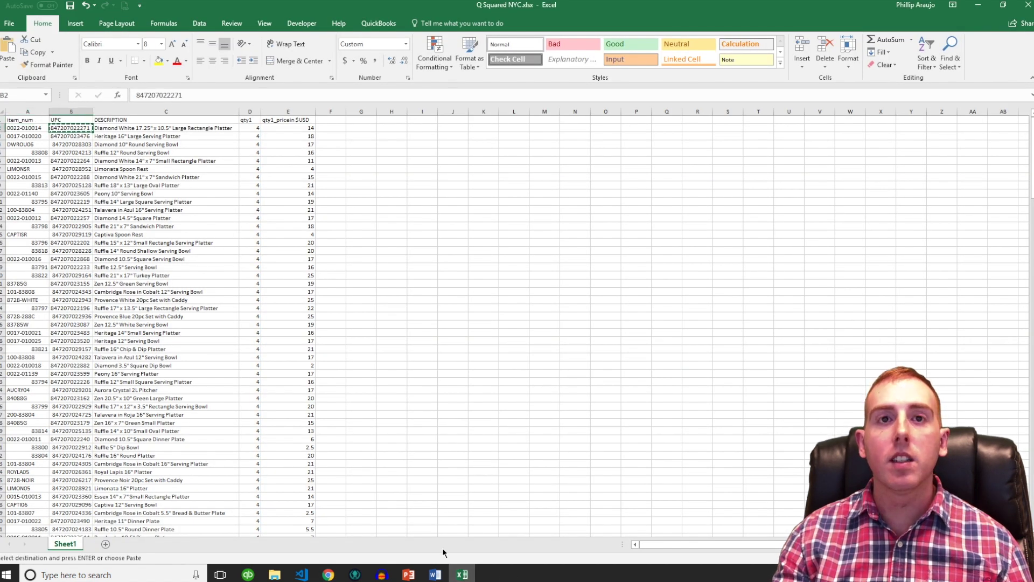
mouse_move(335, 575)
click(409, 516)
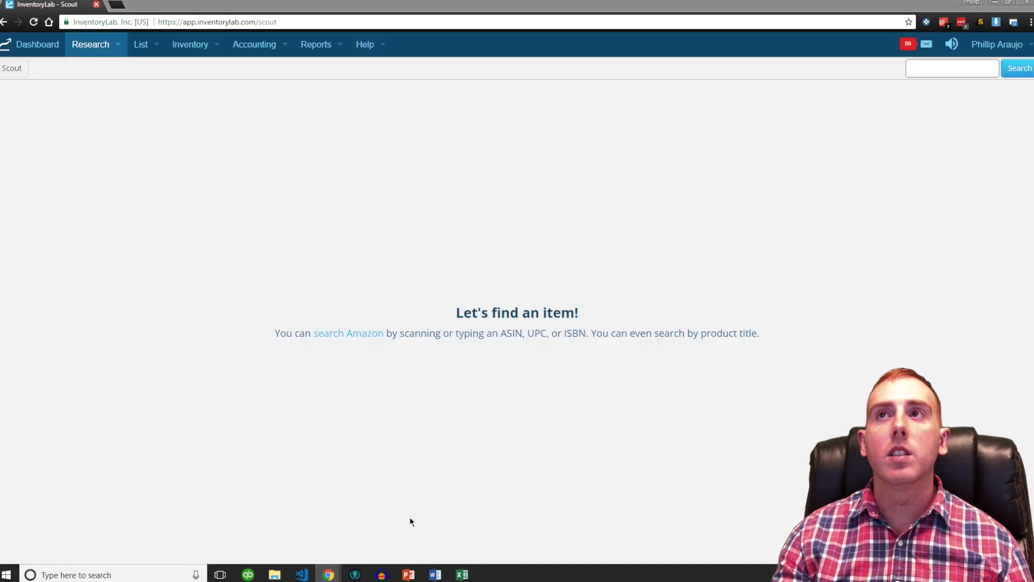
click(915, 76)
key(ctrl+v)
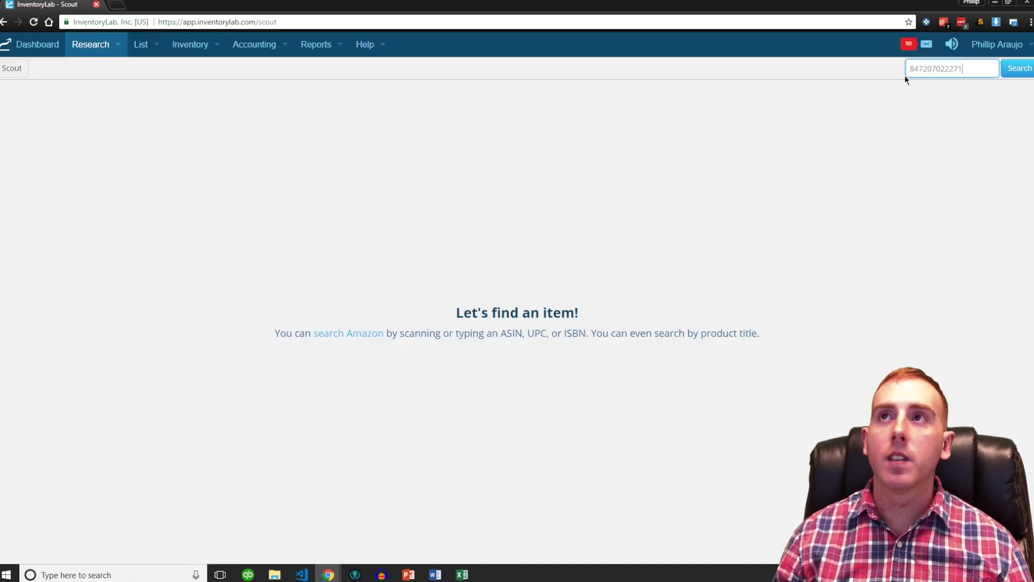
key(Return)
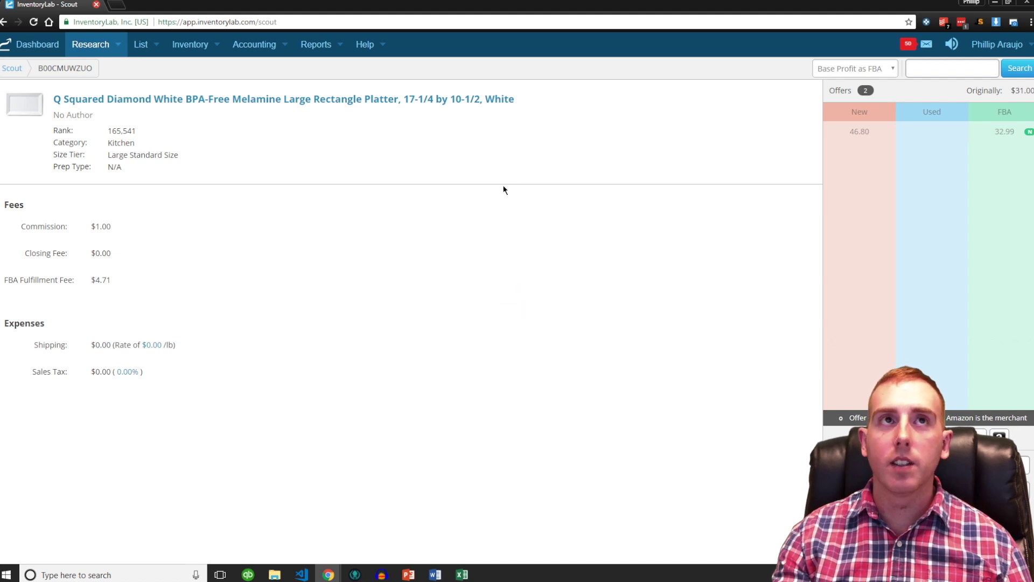
Base the fee calculation on the 32.99 FBA offer and compare the listing with the spreadsheet's first product row.
mouse_move(108, 33)
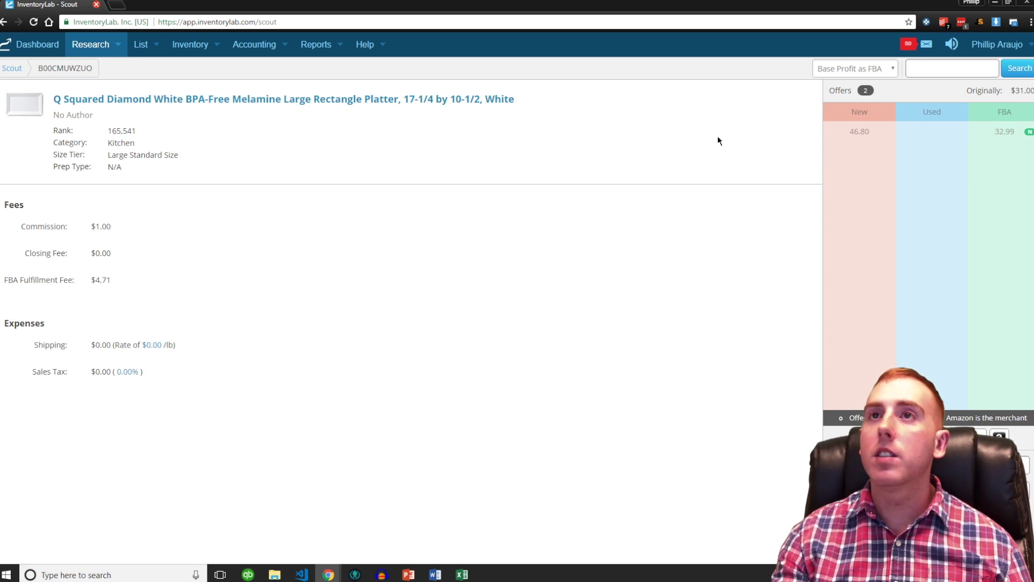
click(1002, 134)
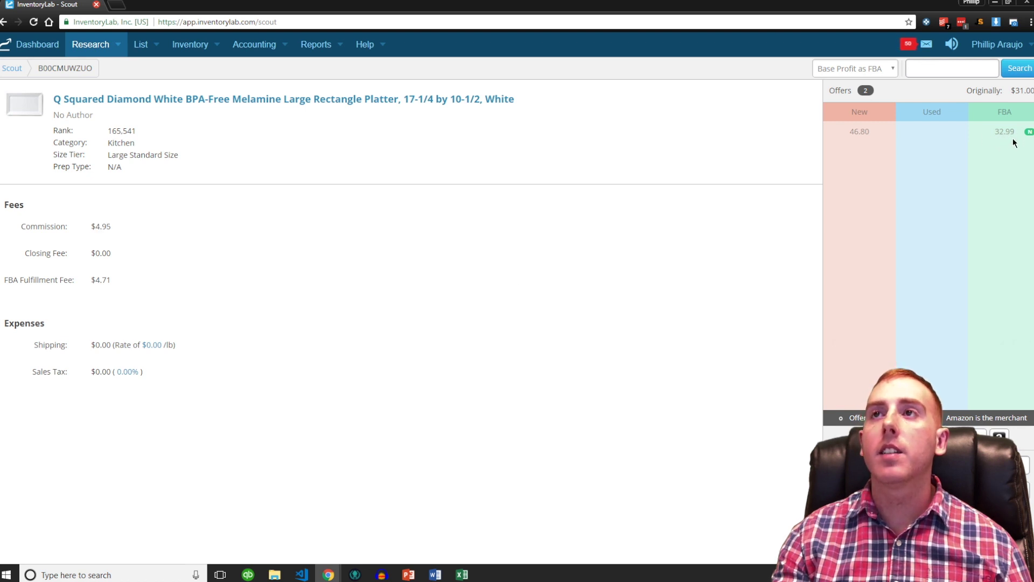
drag(770, 11, 769, 224)
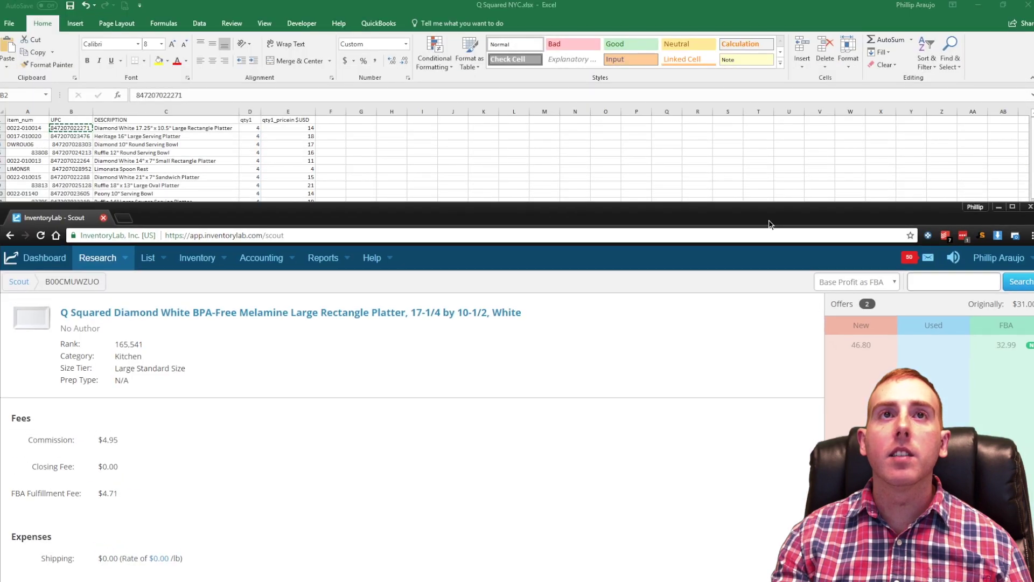
double_click(411, 222)
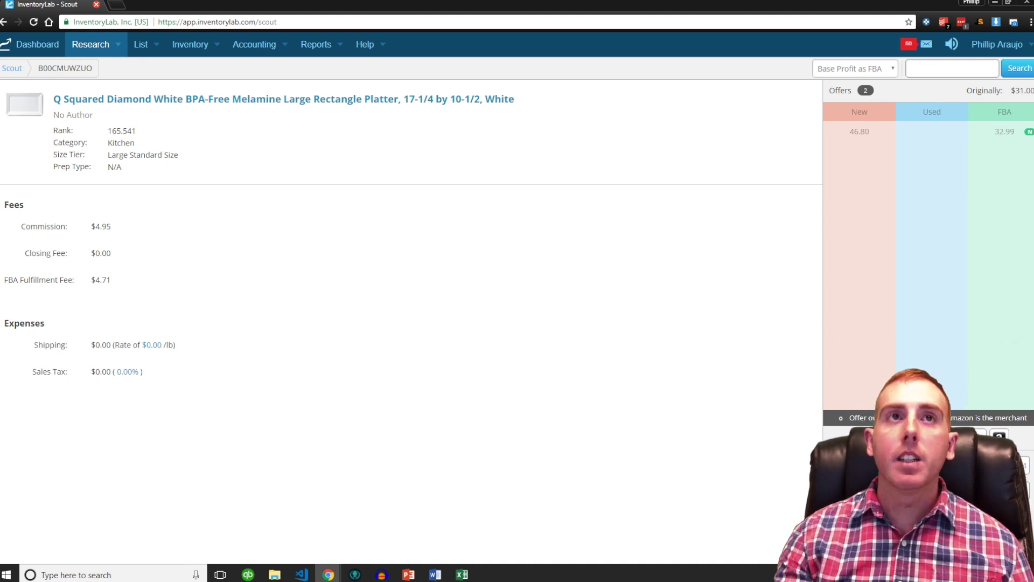
Switch back to the Excel spreadsheet and go to the last entry of the UPC column.
drag(337, 7, 400, 187)
key(alt+Tab)
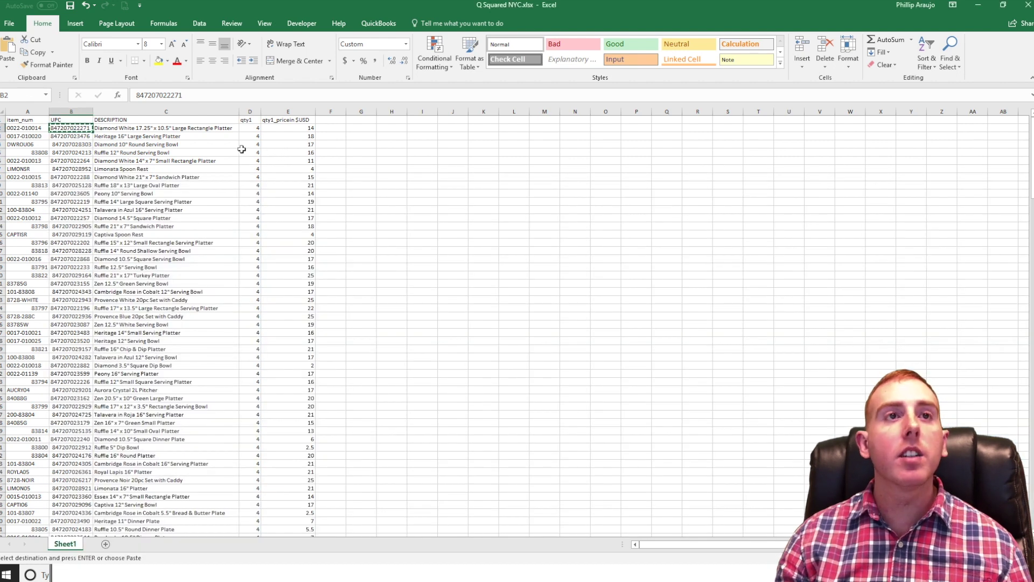
key(ctrl+Down)
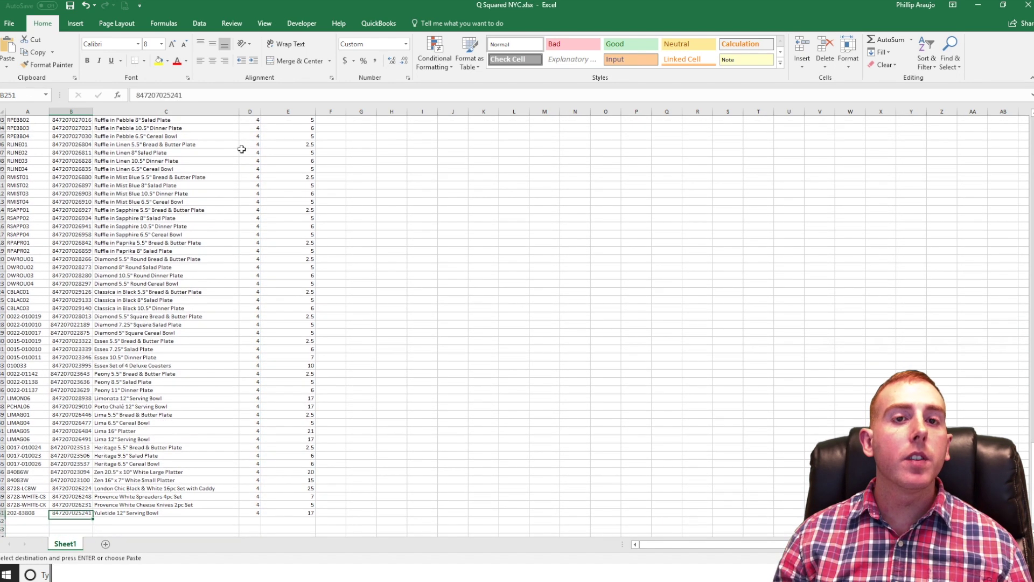
Return to the UPC header at the top of the price list and switch to ScanUnlimited in Chrome.
key(ctrl+Up)
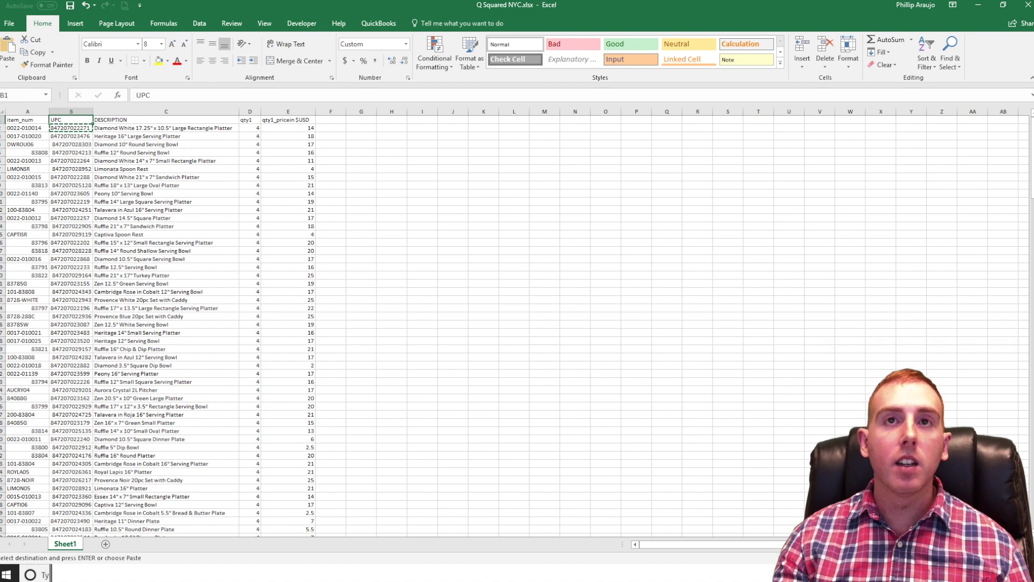
key(alt+Tab)
drag(411, 172, 409, 2)
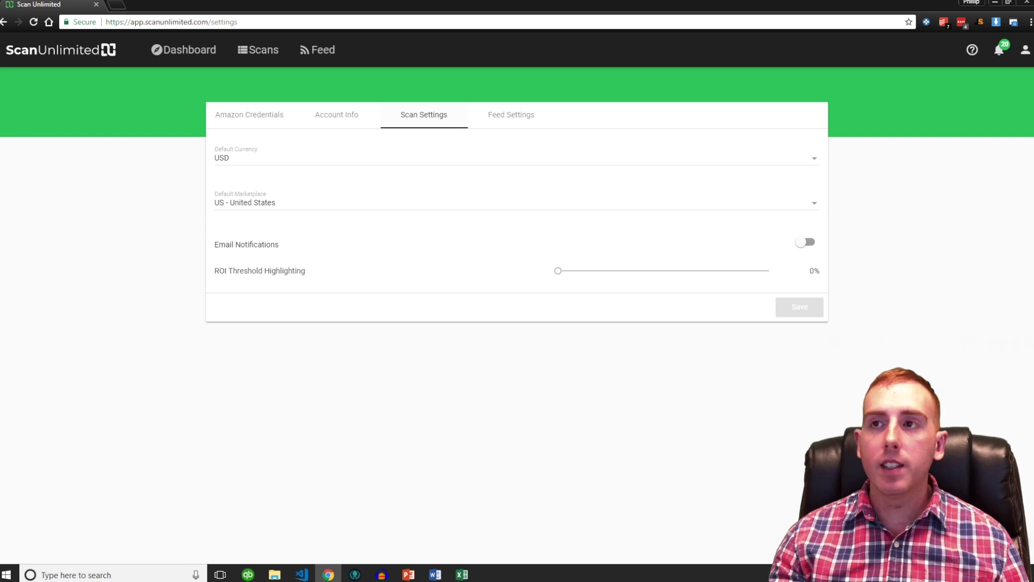
Start a new scan and upload Q Squared NYC.xlsx from the Downloads folder.
click(1007, 537)
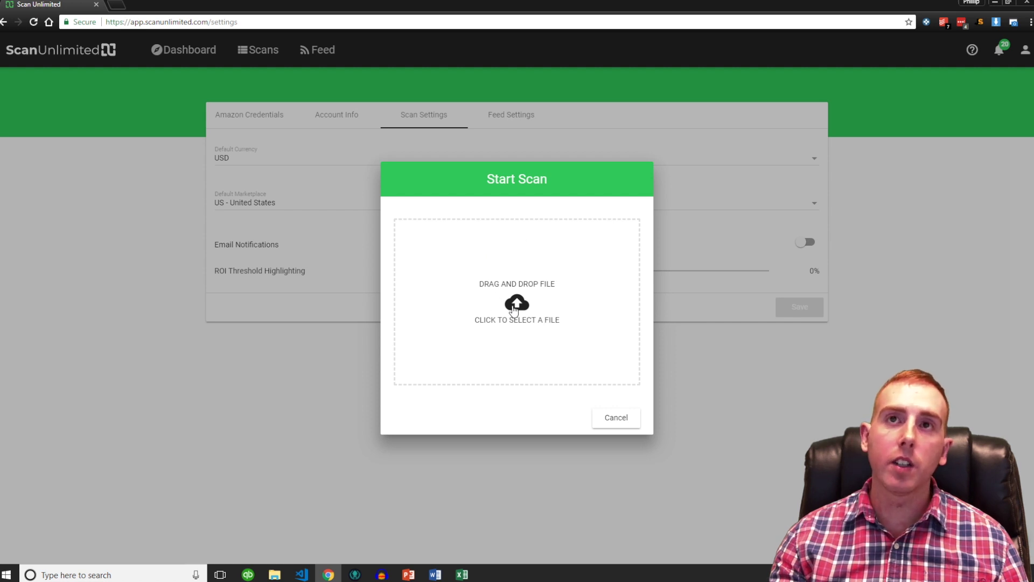
click(521, 319)
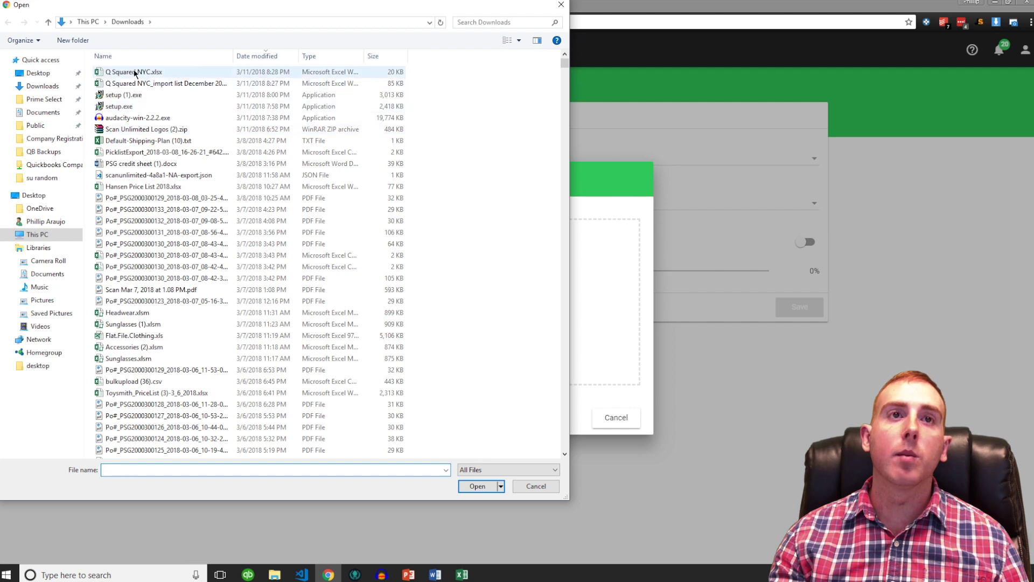
click(143, 73)
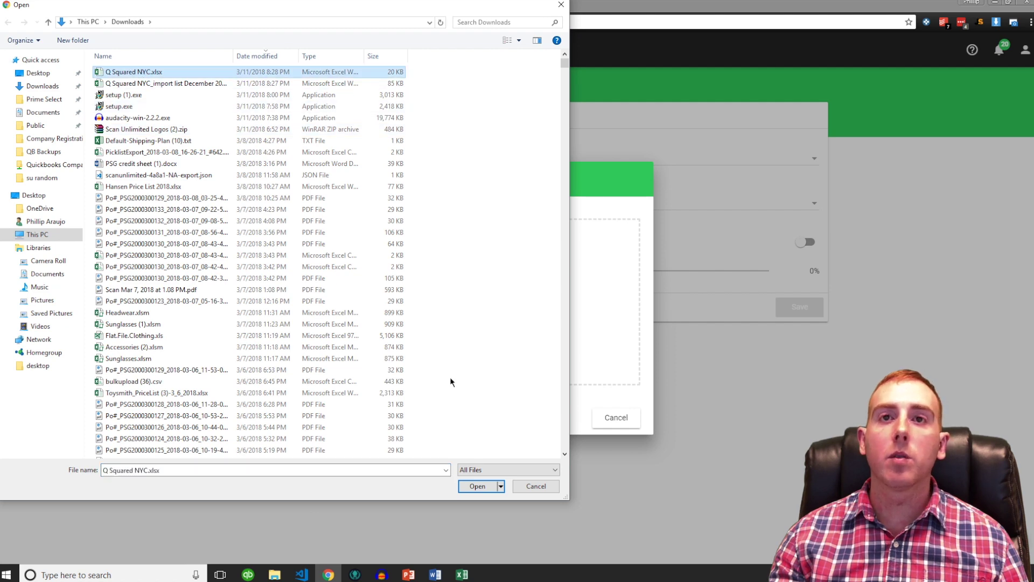
click(477, 486)
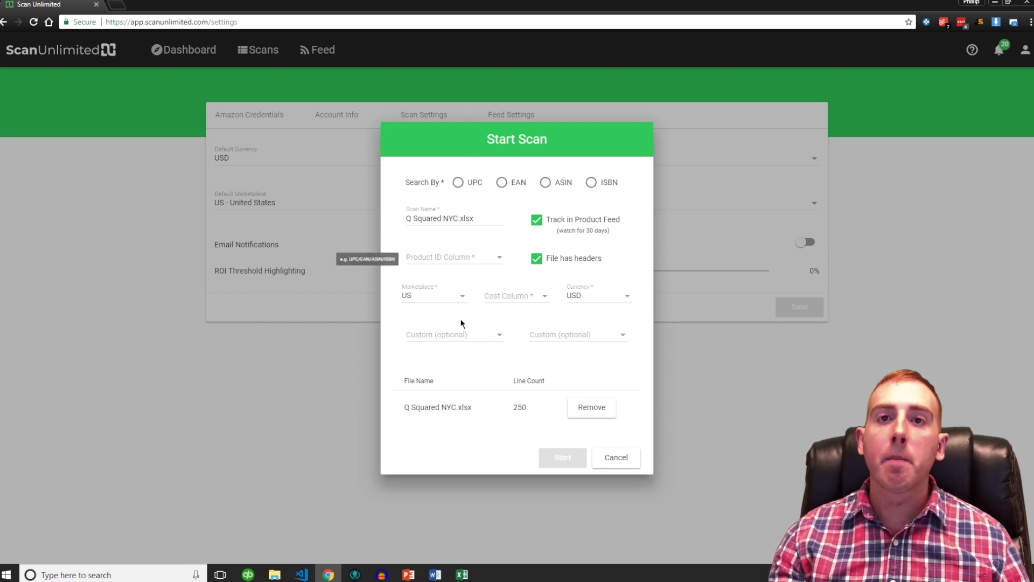
Check the UPC column in the Excel price list, and set the scan in Chrome to search by UPC.
click(462, 574)
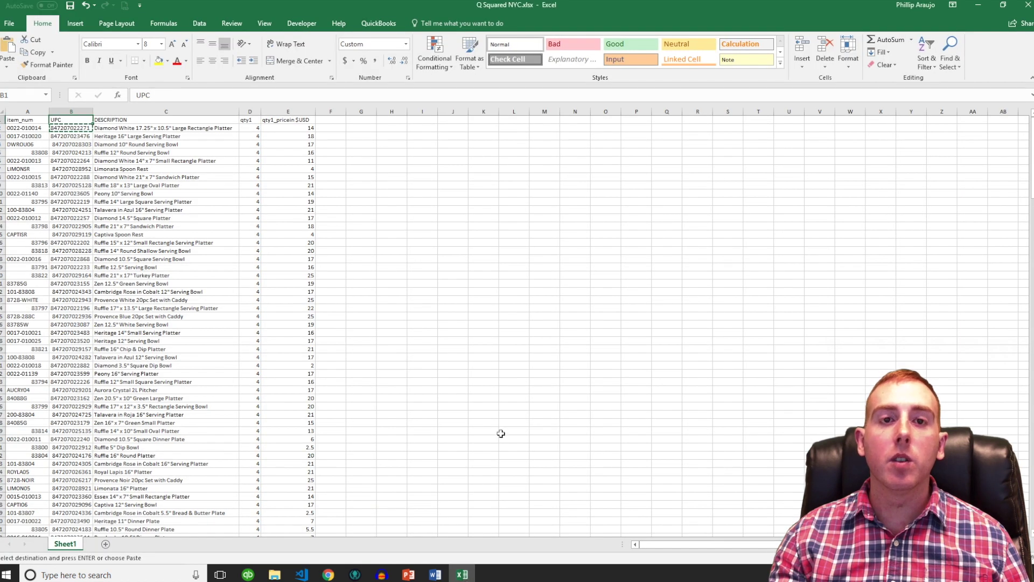
click(77, 110)
click(75, 128)
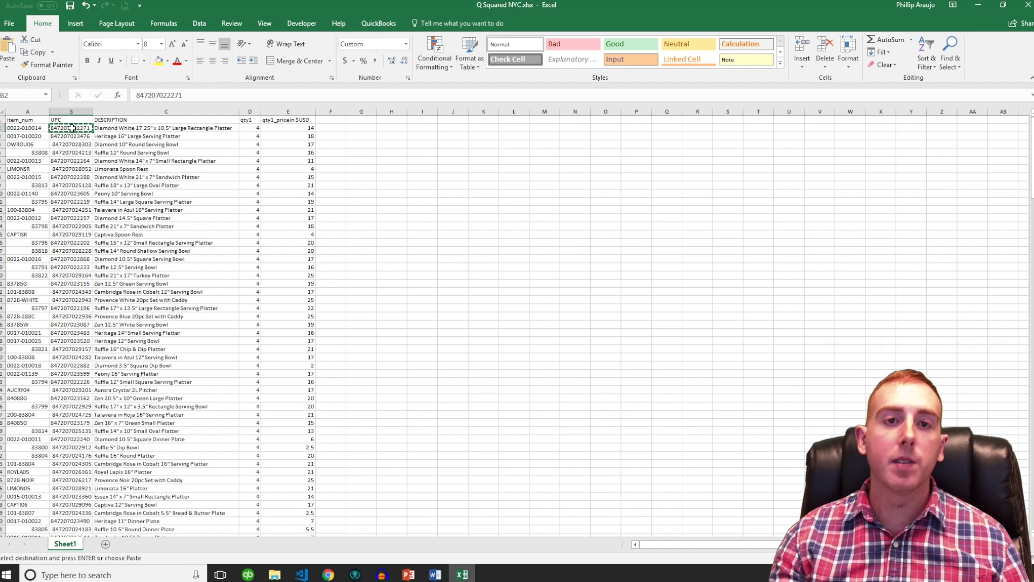
click(327, 575)
click(457, 183)
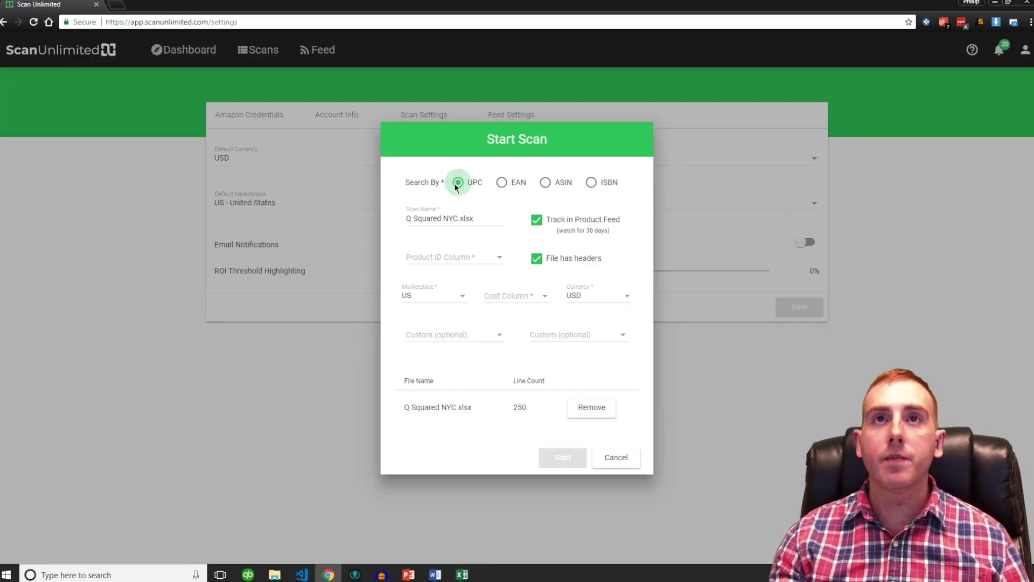
Rename the scan as Q Squared NYC by removing the file extension.
click(484, 218)
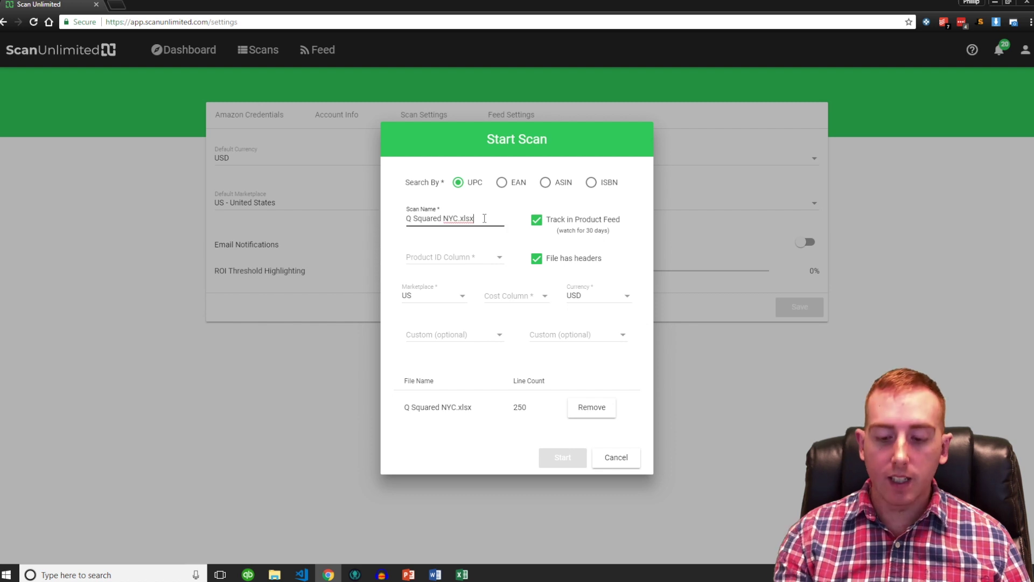
key(BackSpace)
key(BackSpace)
key(BackSpace)
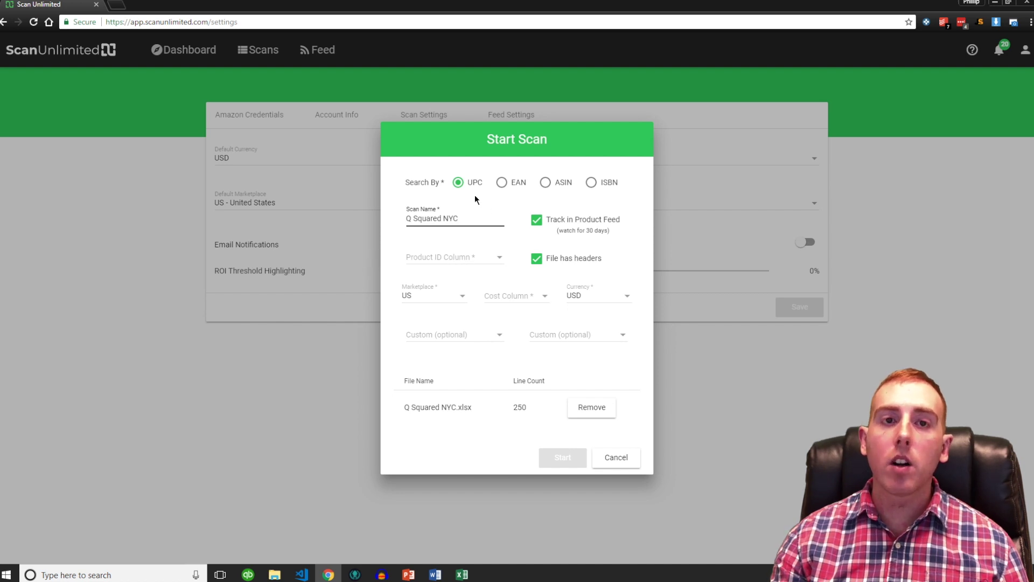
Open the Product ID Column choices and compare them with the header row of the Excel price list.
click(460, 263)
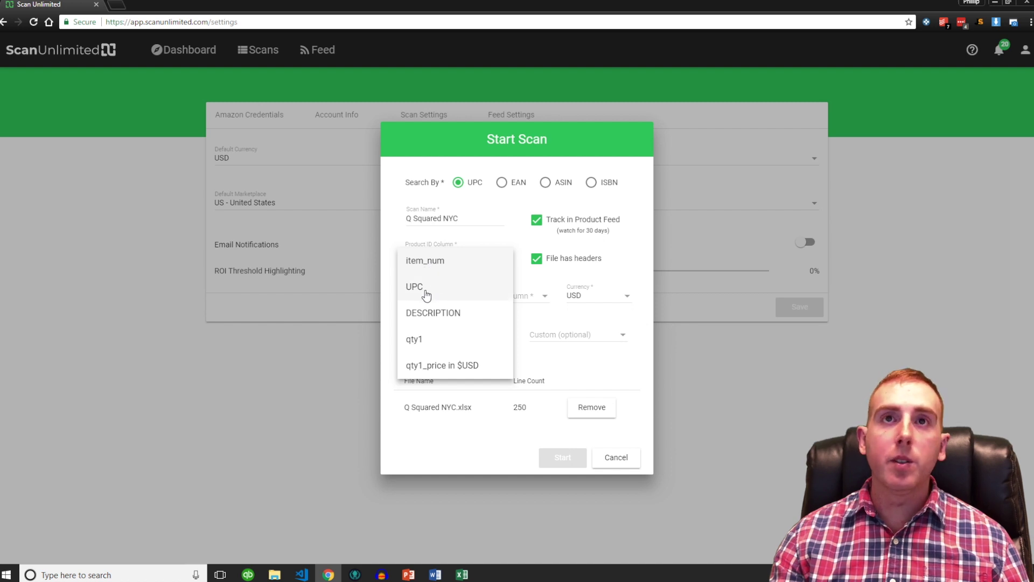
click(458, 573)
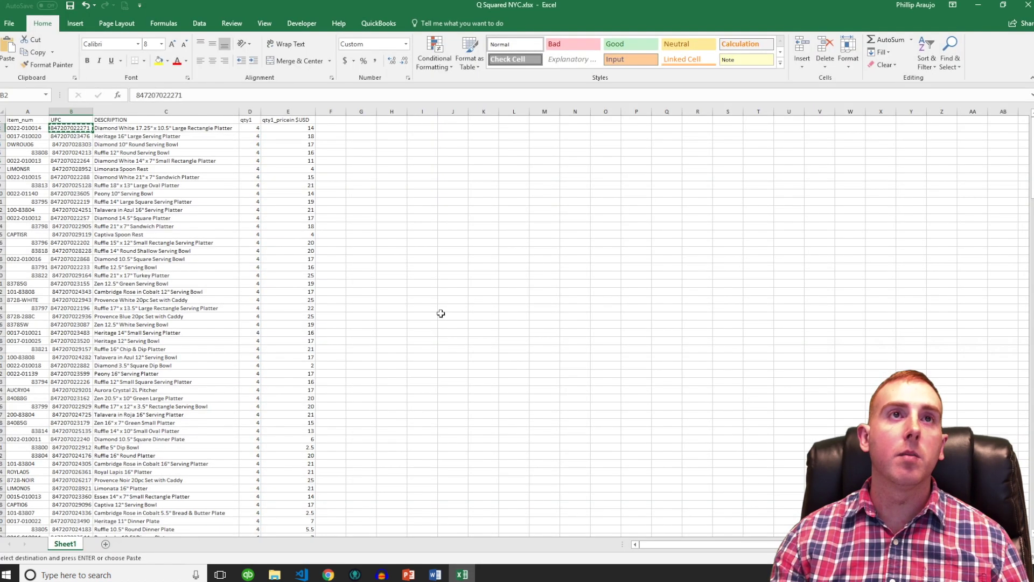
click(44, 121)
ctrl+scroll(76, 166, up, 3)
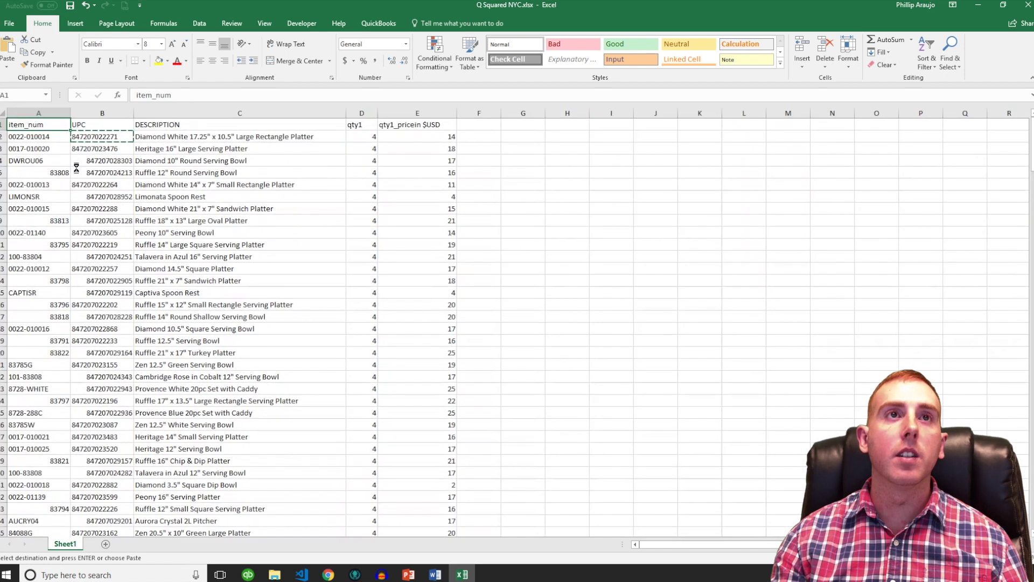
ctrl+scroll(76, 168, up, 1)
click(92, 129)
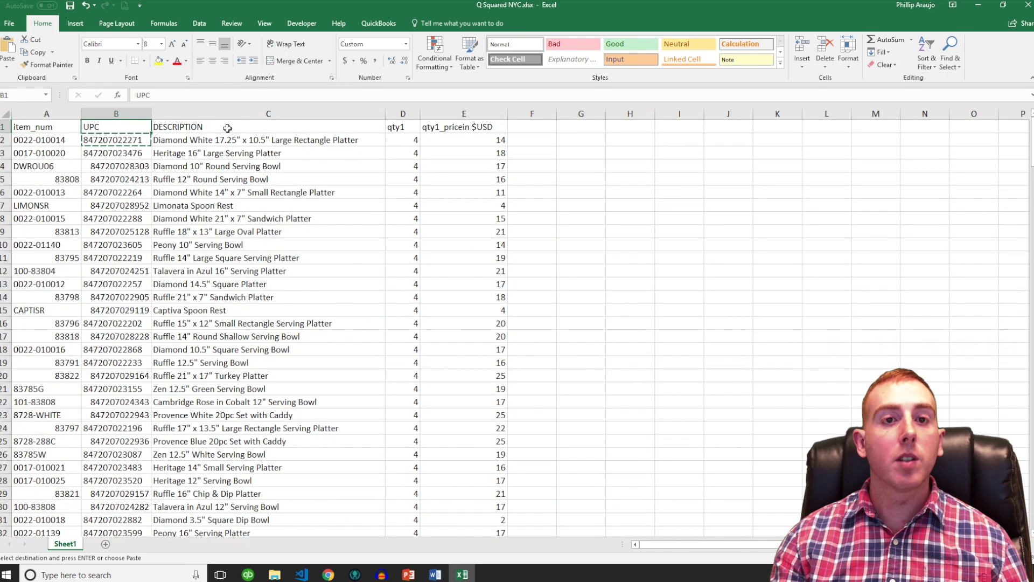
click(227, 128)
click(326, 575)
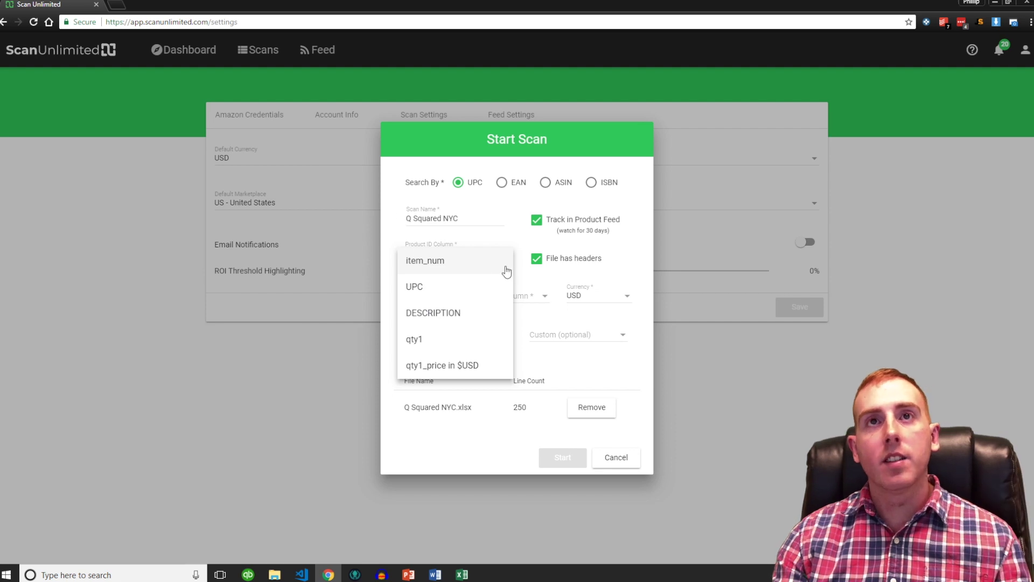
Switch to Excel and examine the UPC column's header and first entries.
click(462, 574)
click(129, 162)
double_click(129, 153)
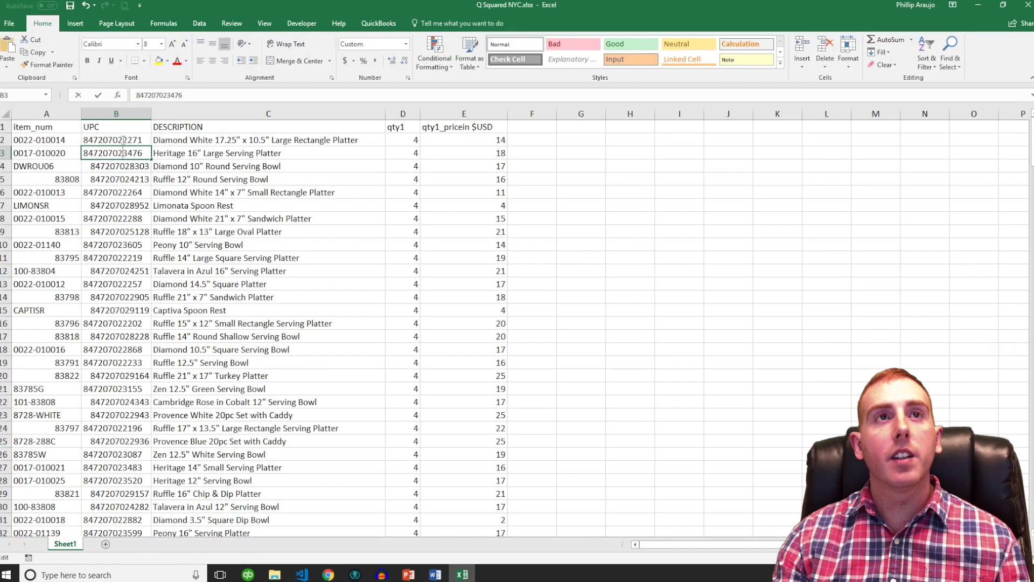
click(120, 139)
click(119, 113)
click(112, 129)
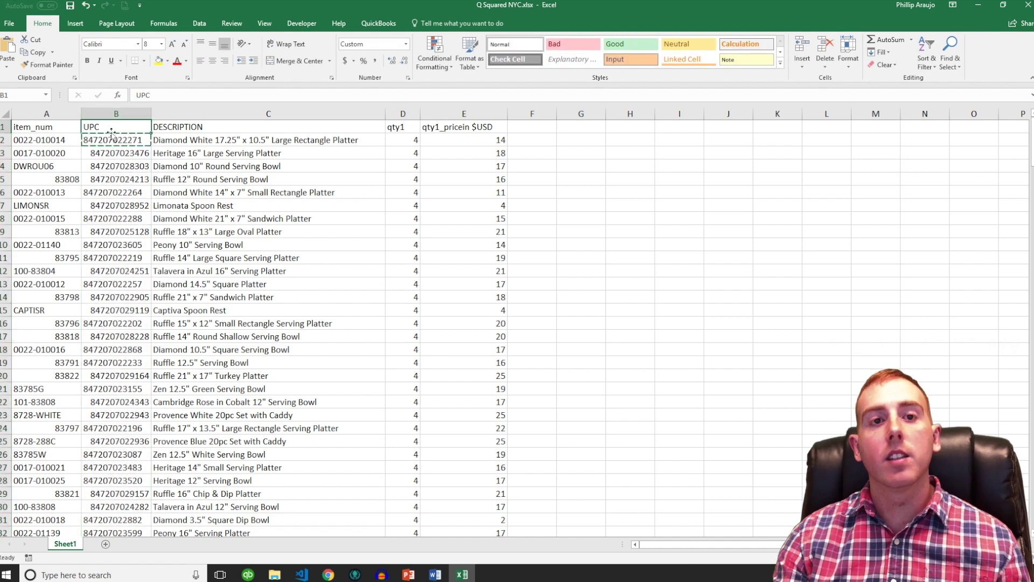
Switch back to the scan form in Chrome and set Product ID Column to UPC and Cost Column to qty1_price in $USD.
click(328, 574)
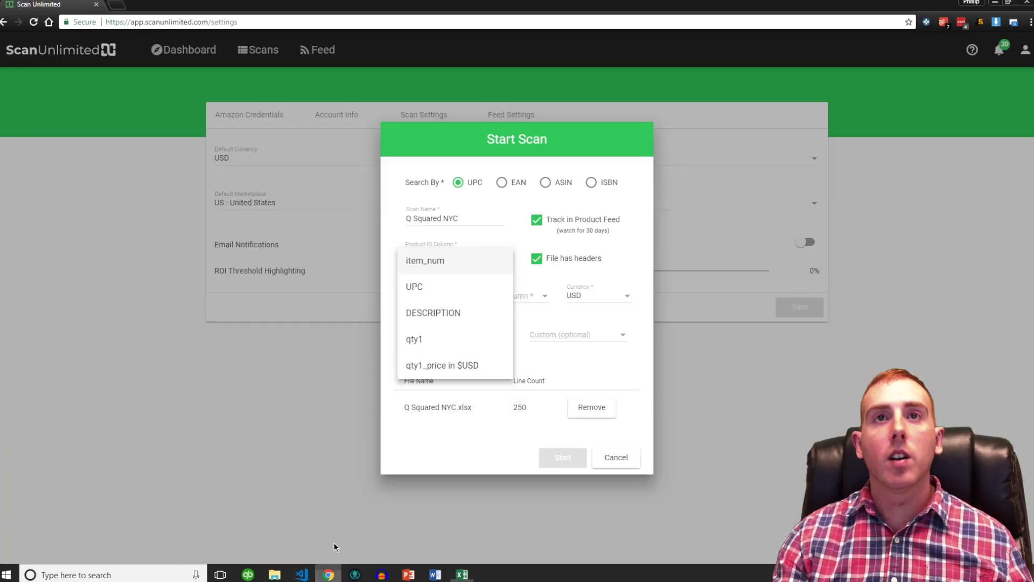
click(429, 290)
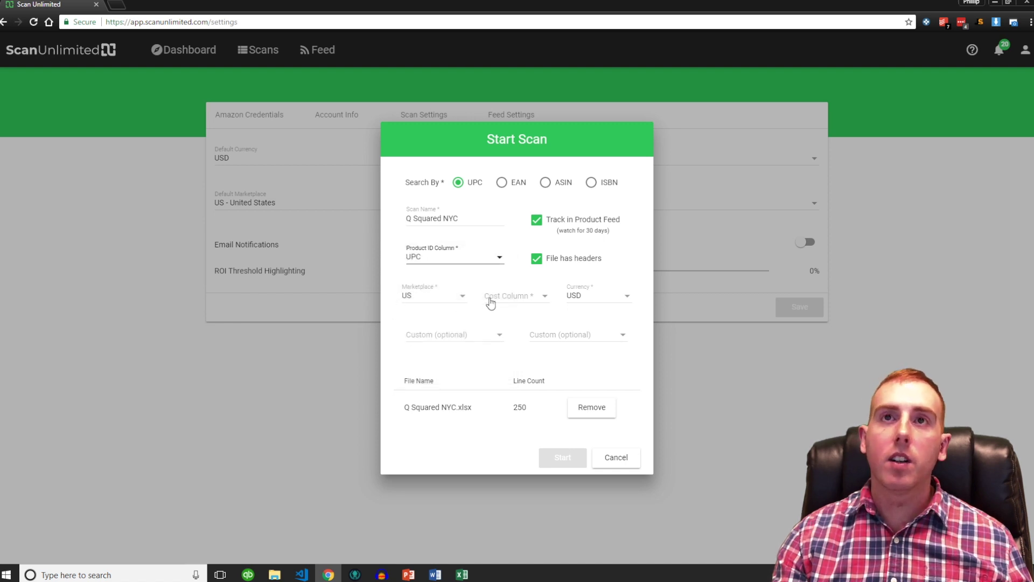
click(542, 300)
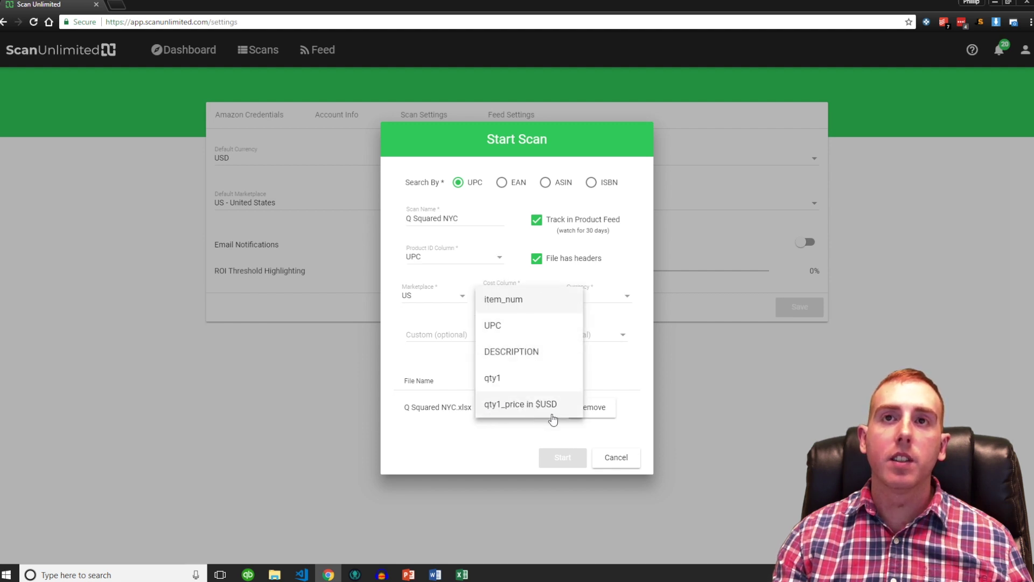
click(536, 408)
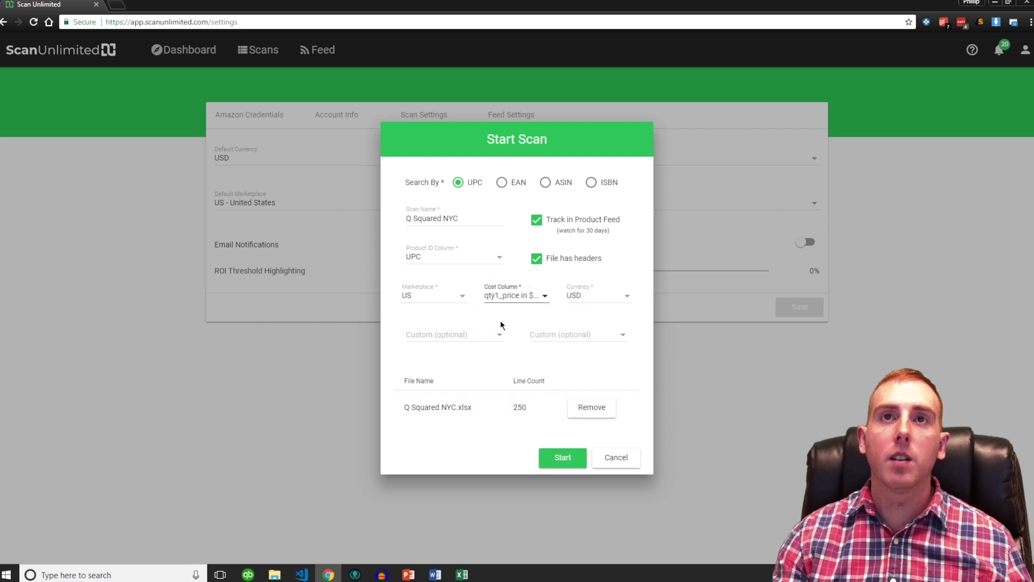
Review the available marketplaces for the scan and select US.
click(428, 297)
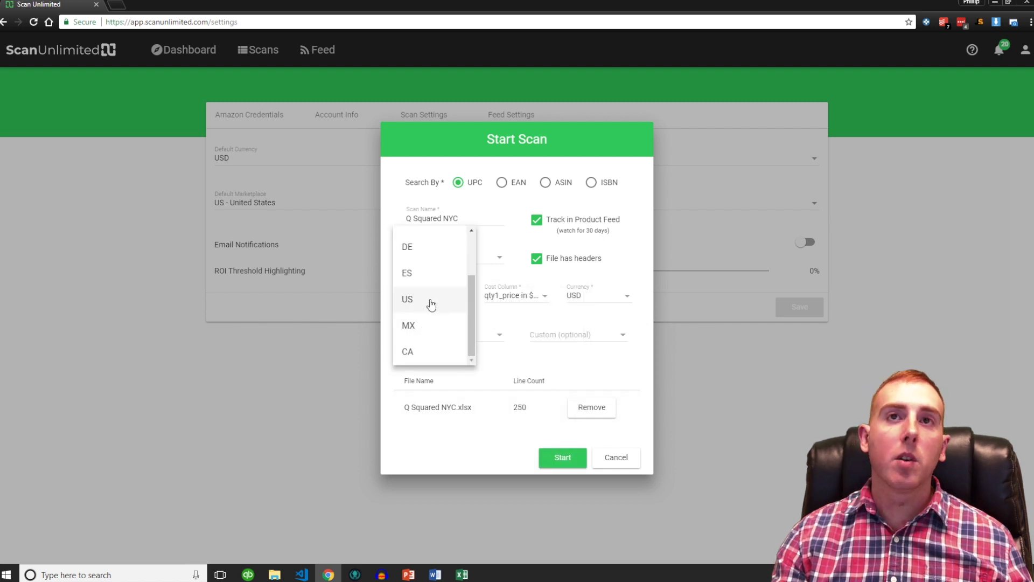
scroll(430, 298, up, 2)
scroll(431, 296, down, 3)
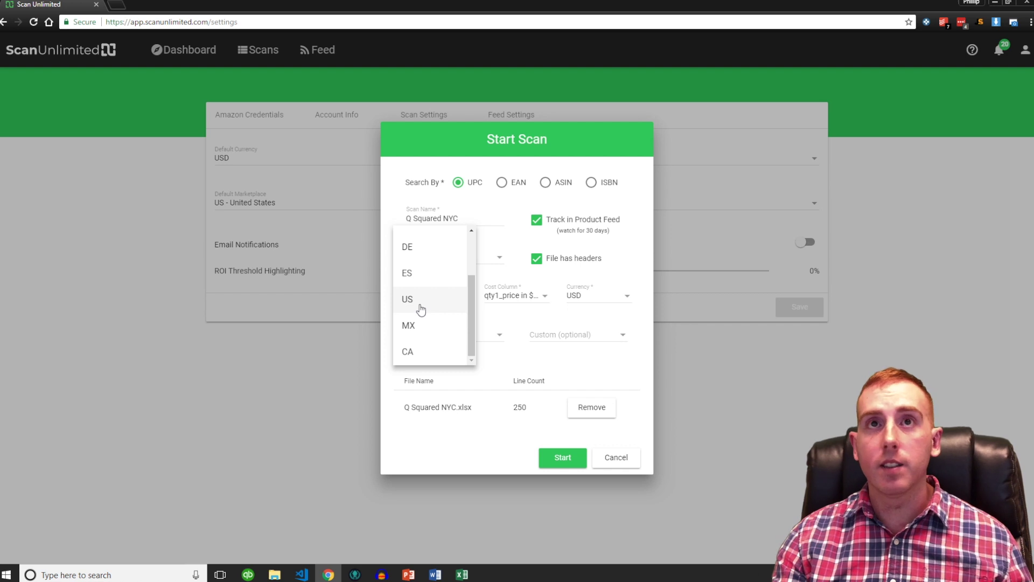
scroll(421, 309, up, 3)
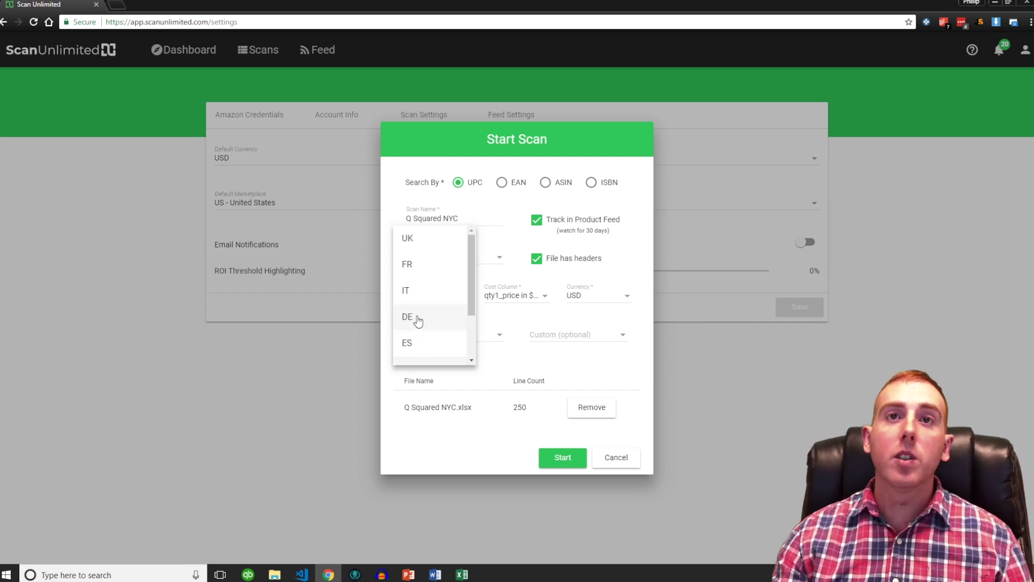
scroll(418, 320, down, 3)
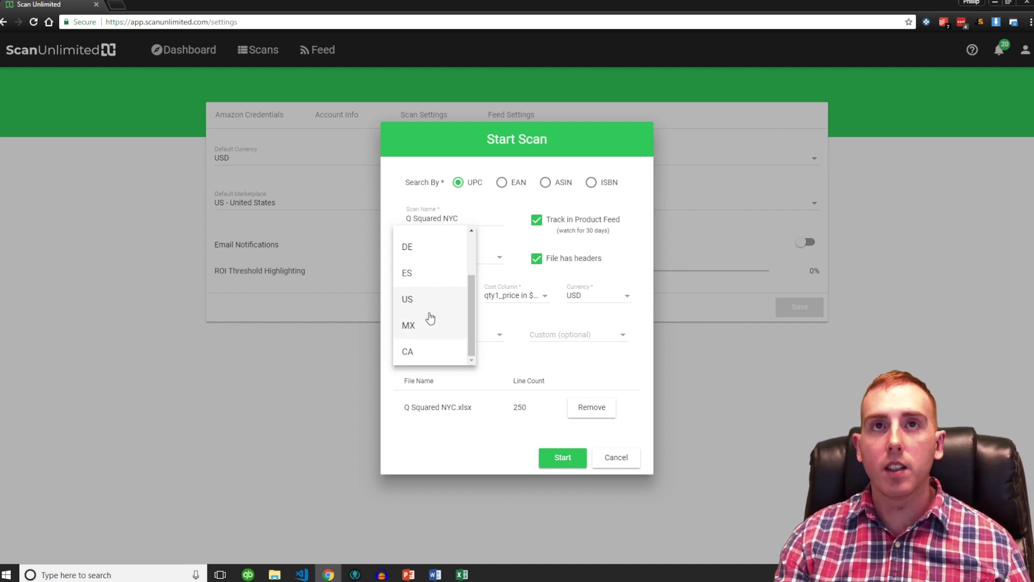
click(415, 309)
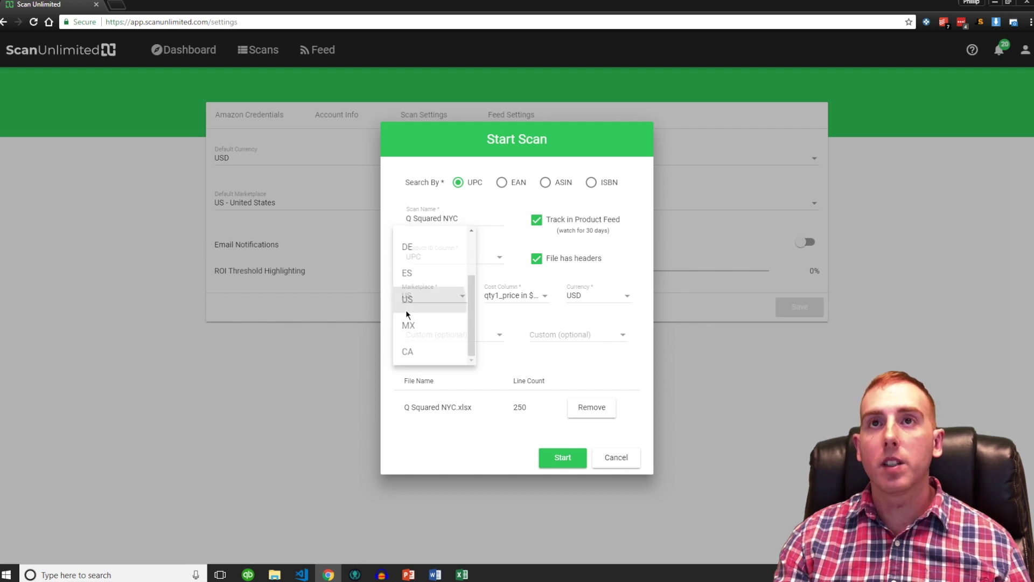
View the currency choices without changing USD, and turn the File has headers option off and on again.
click(573, 301)
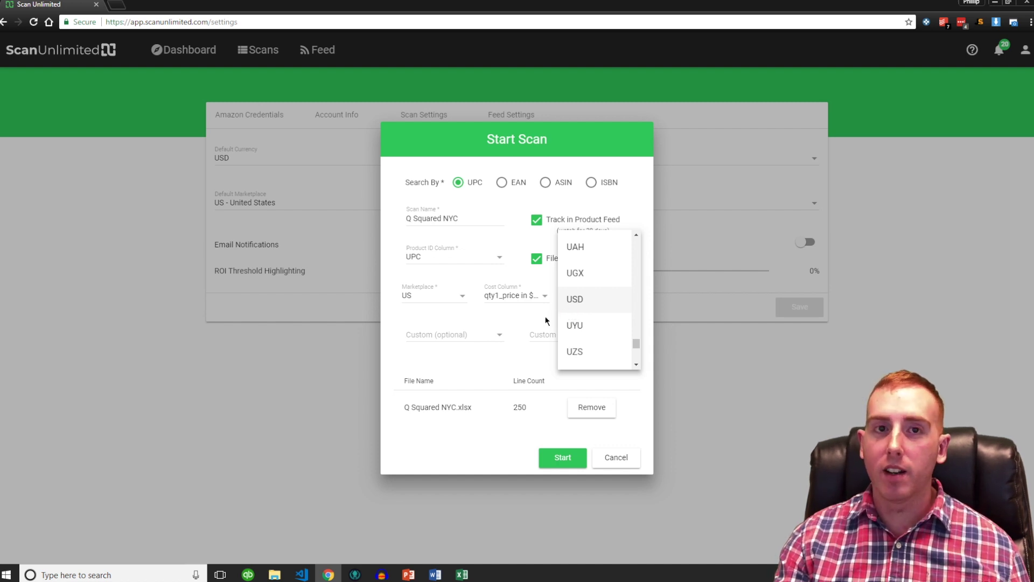
click(545, 321)
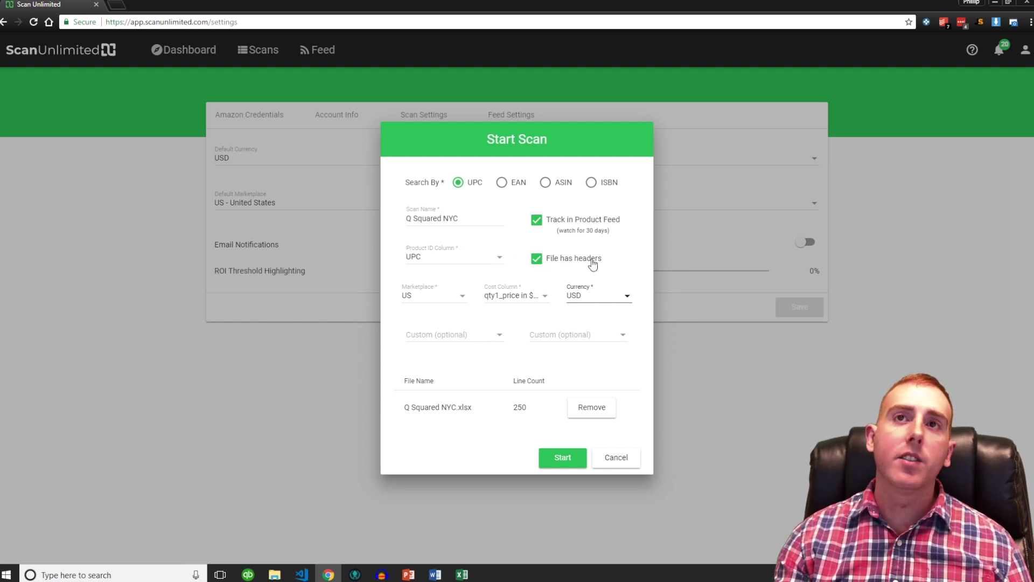
click(536, 259)
click(536, 259)
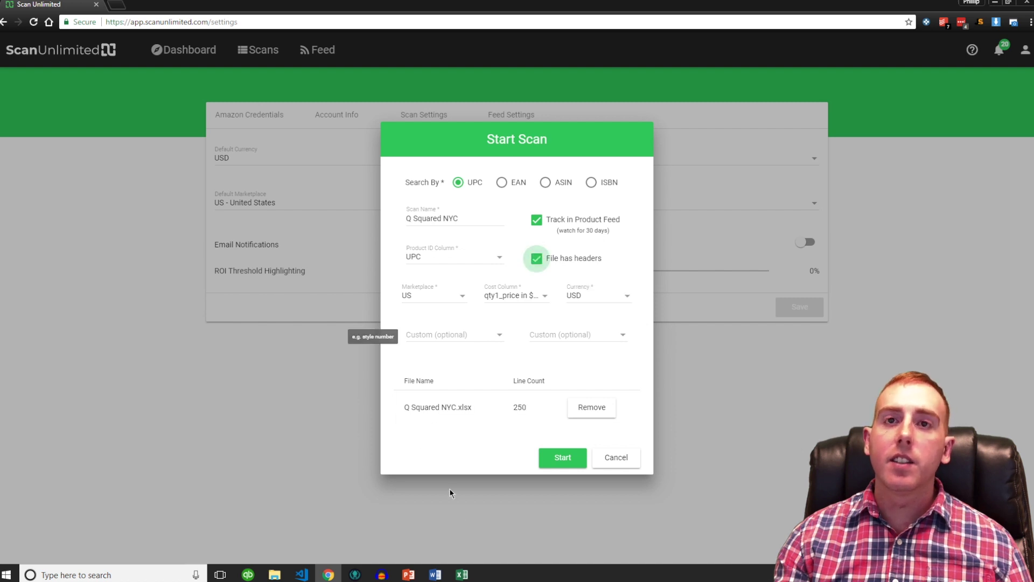
Switch to the Excel price list, hide header row 1 and undo the hiding.
click(462, 574)
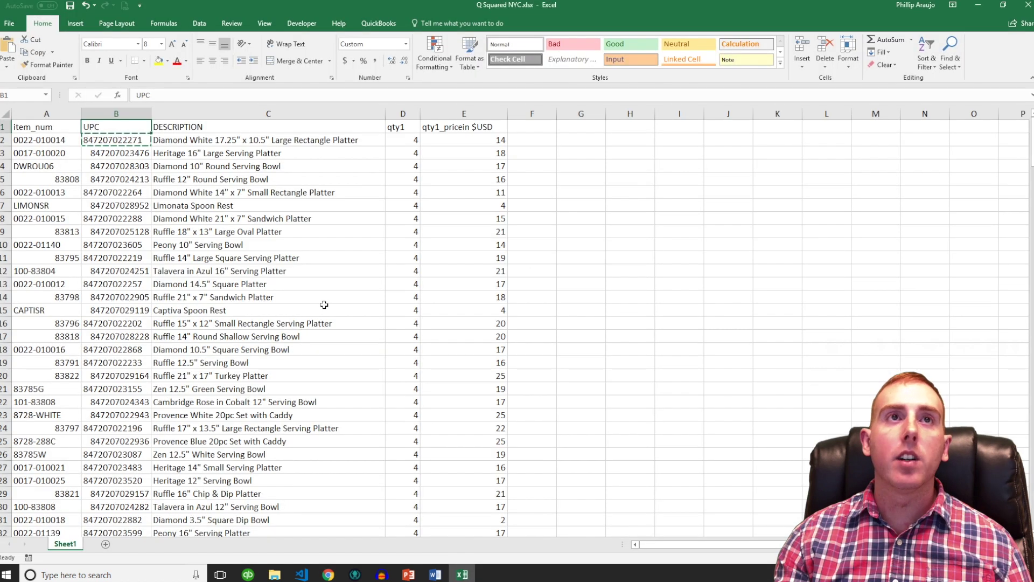
click(5, 127)
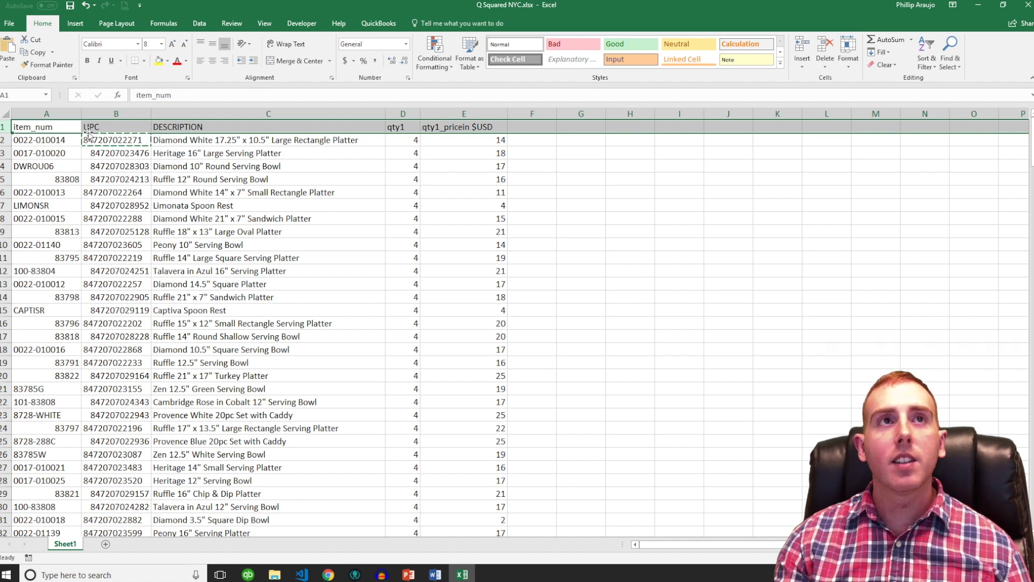
right_click(5, 127)
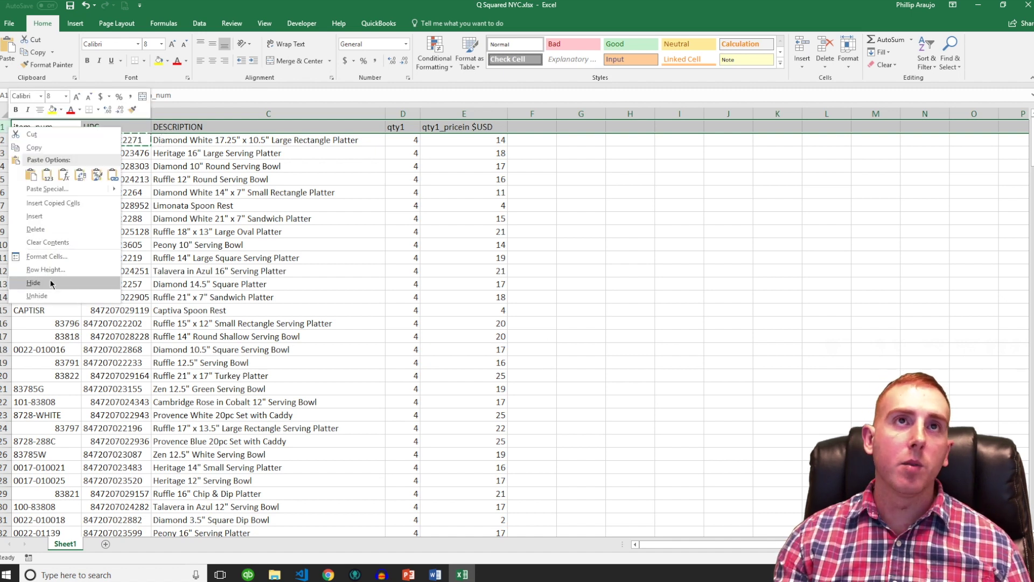
click(34, 282)
click(108, 127)
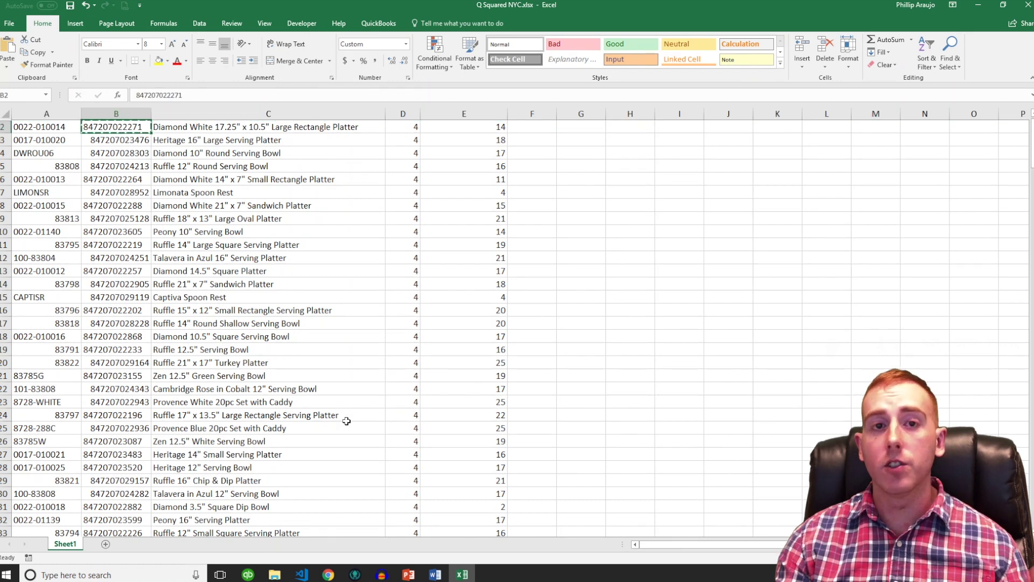
key(ctrl+z)
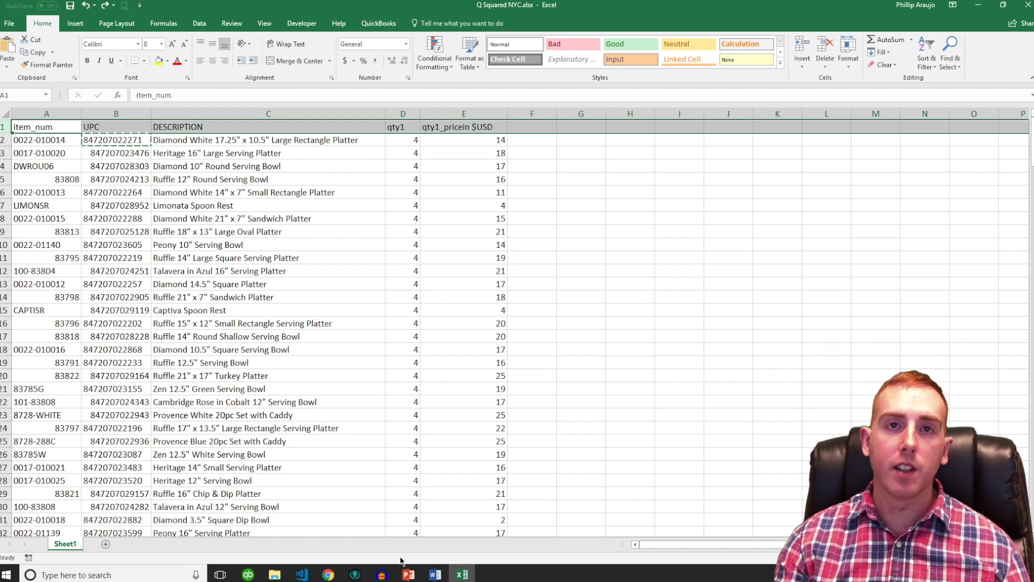
Switch back to the scan form in Chrome, set the two custom columns to item_num and qty1, and start the scan.
click(328, 574)
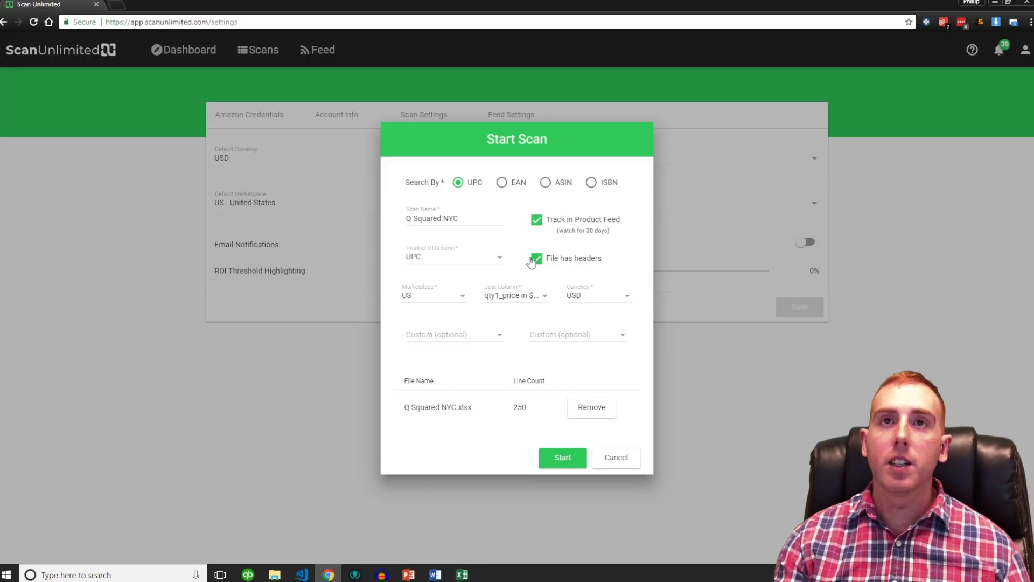
click(473, 342)
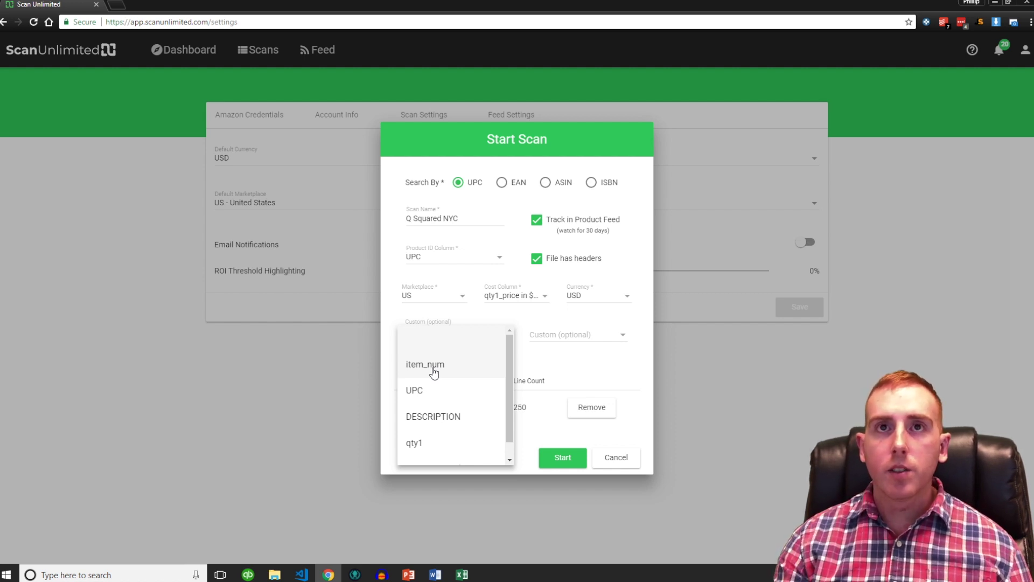
click(434, 371)
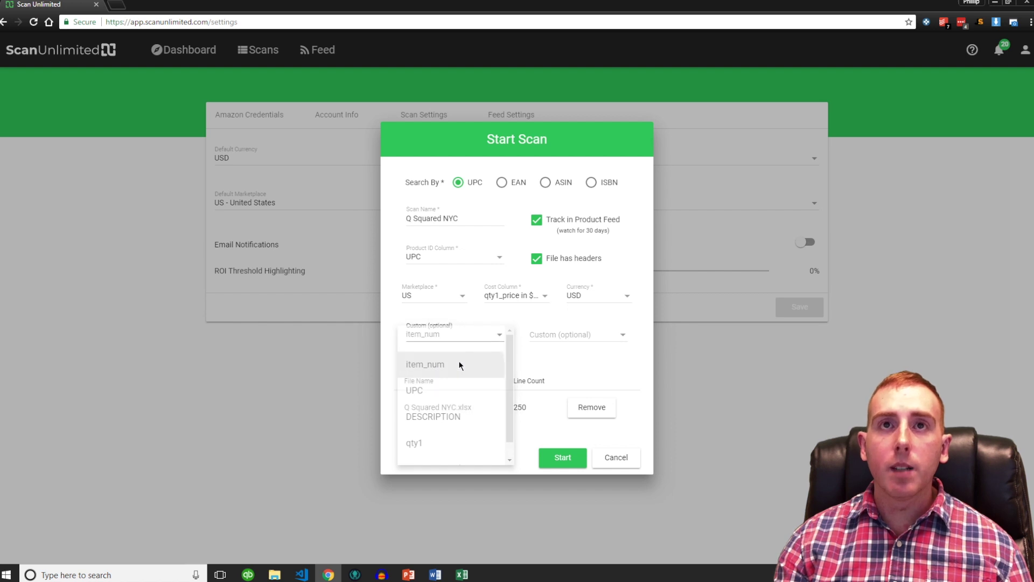
click(566, 343)
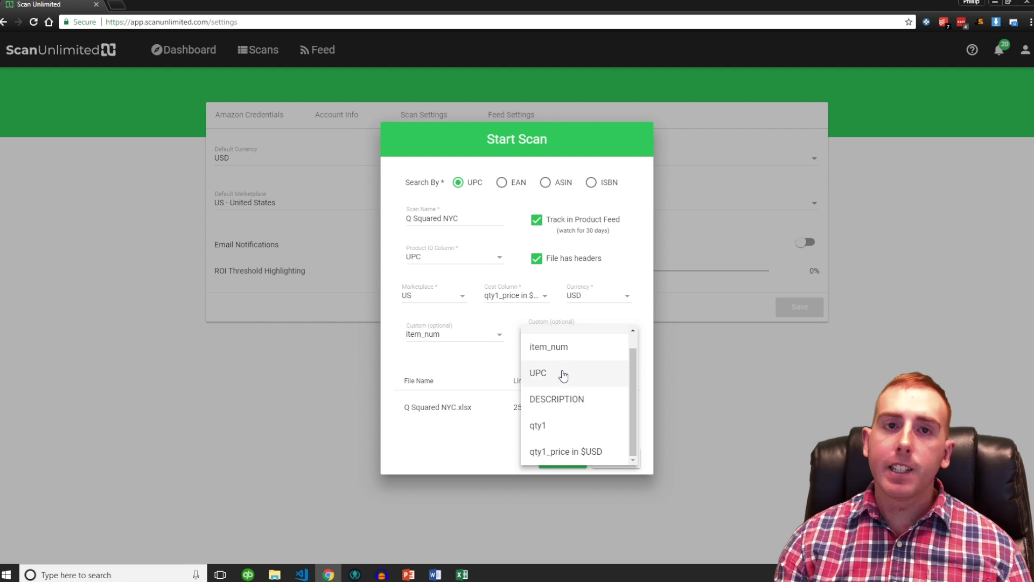
click(561, 431)
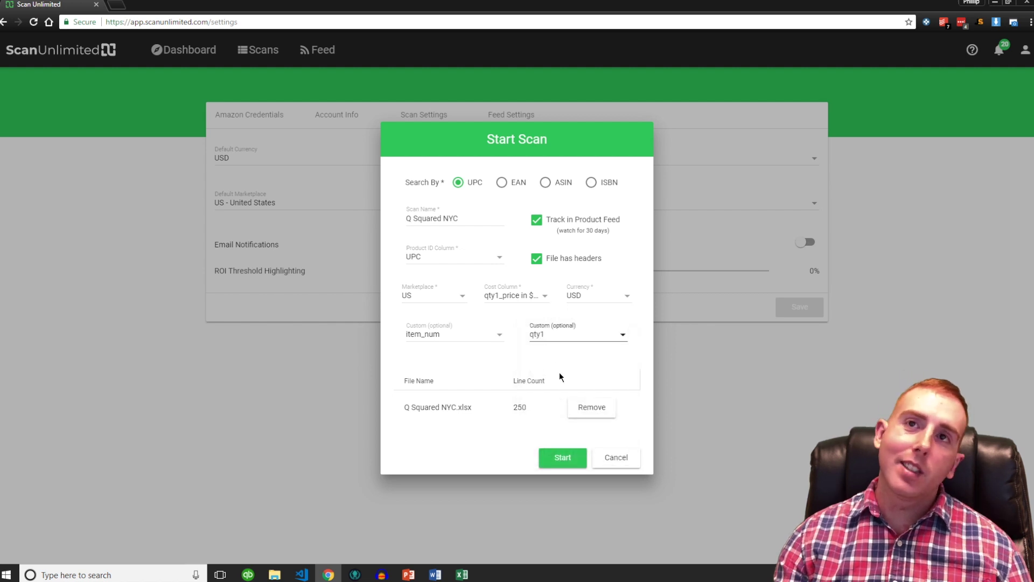
click(564, 466)
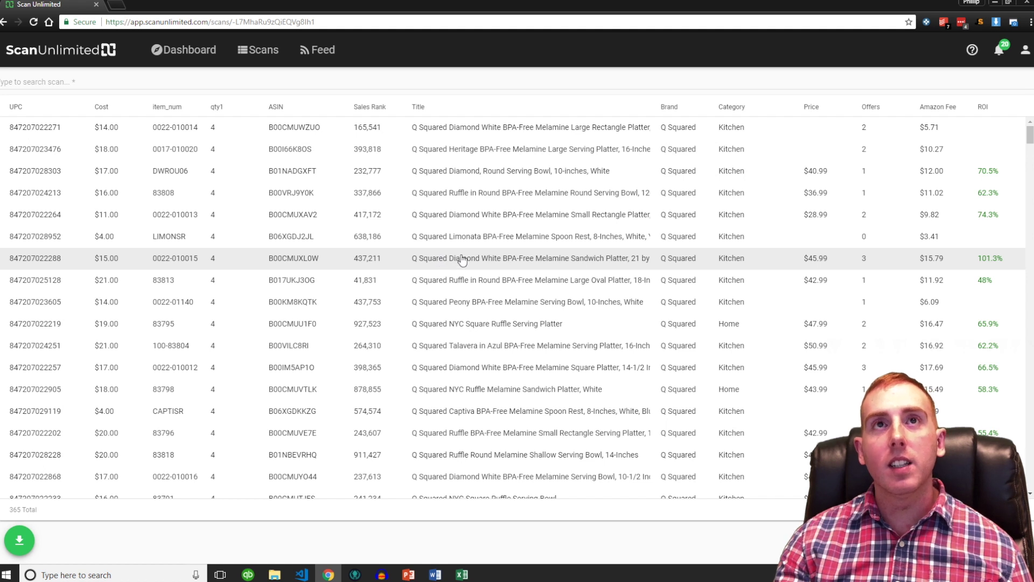
Sort the scan results by Sales Rank, trying descending order before returning to ascending order.
click(372, 107)
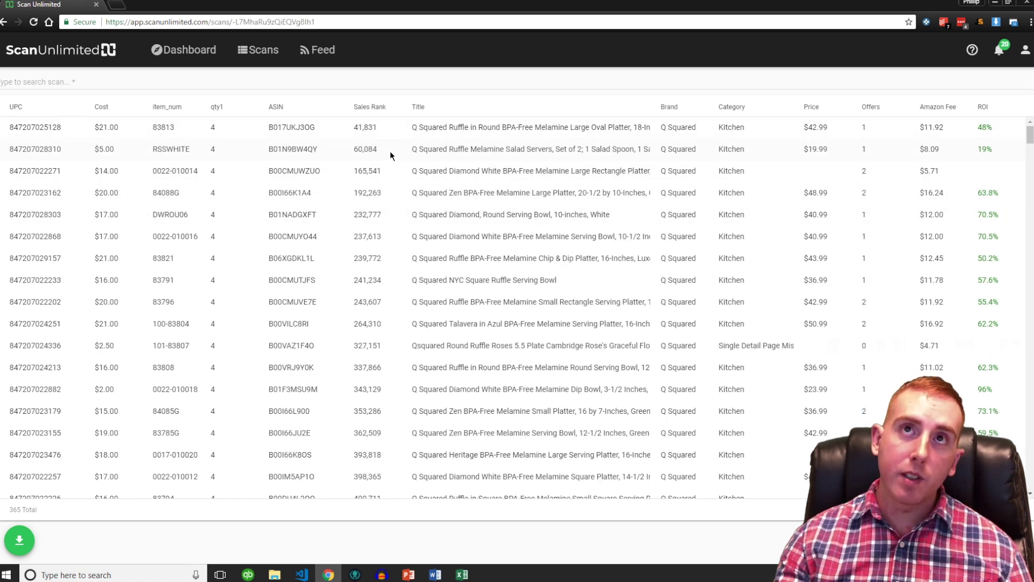
click(385, 109)
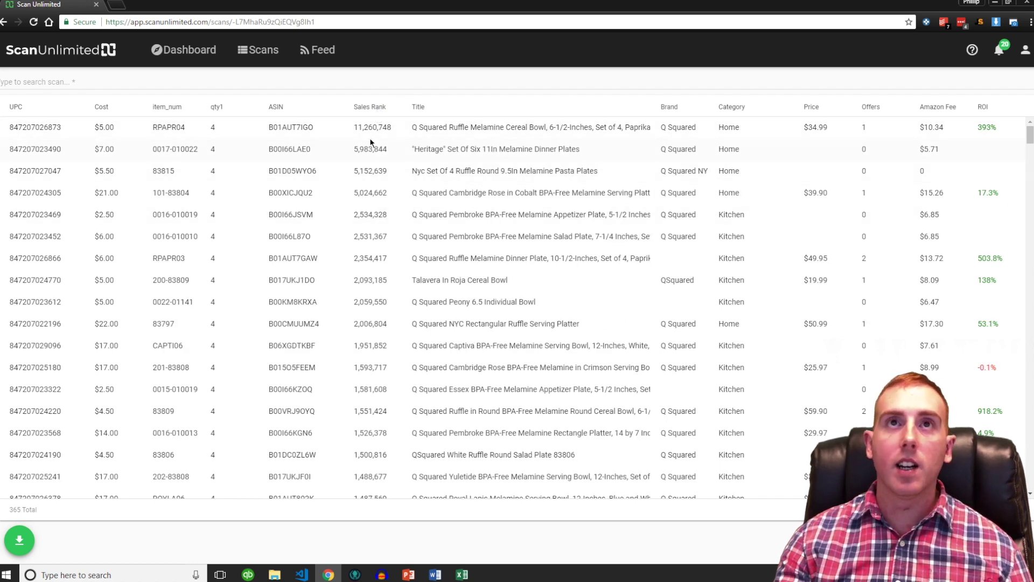
click(374, 111)
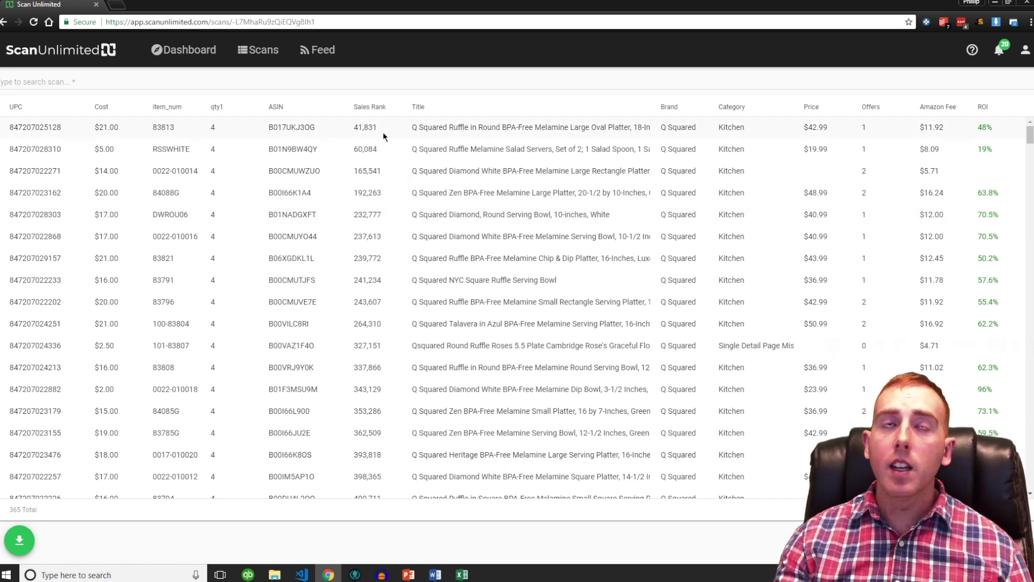
Search the scan results for item numbers containing 381, and clear the search.
click(275, 81)
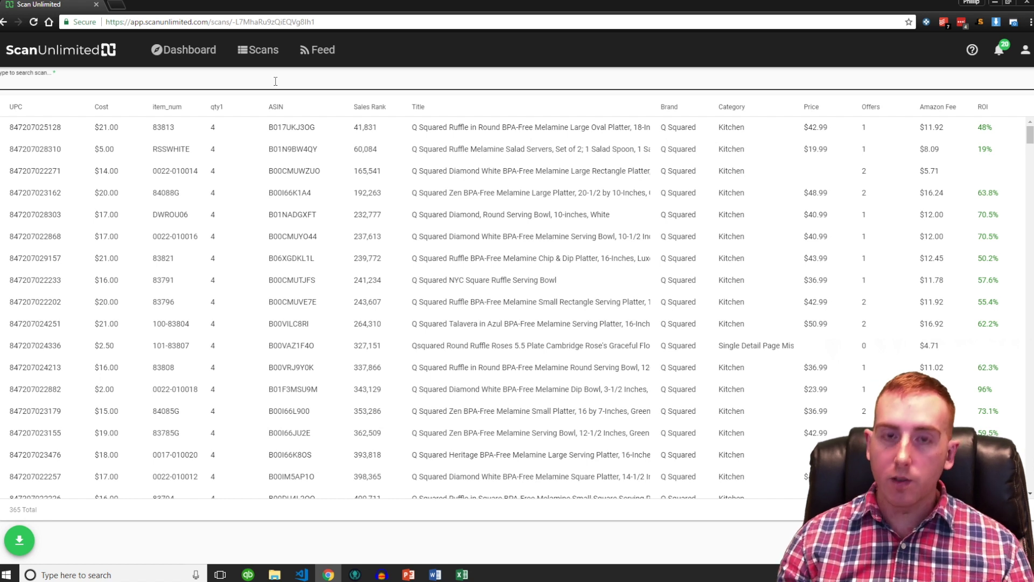
text(93)
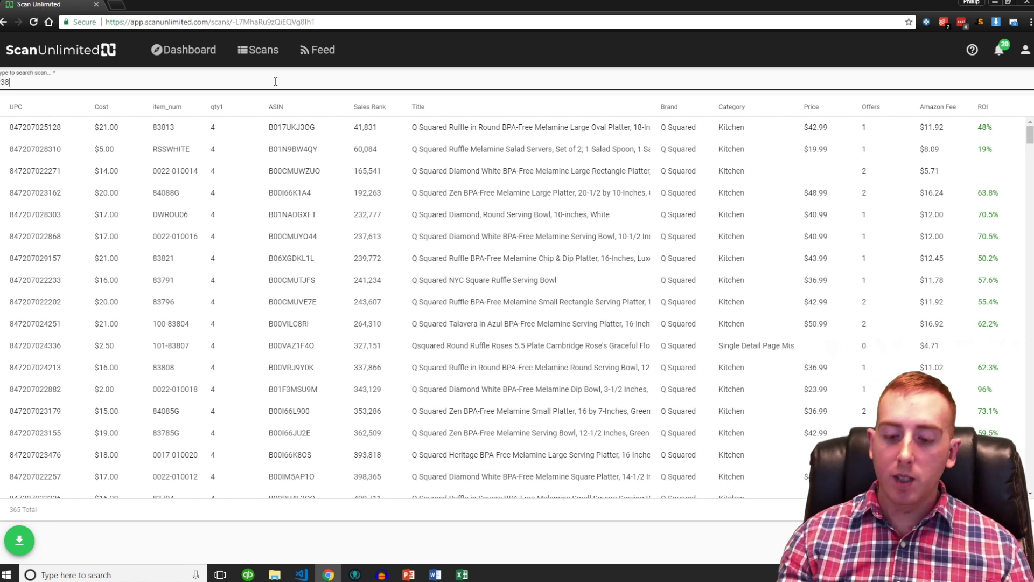
key(BackSpace)
key(BackSpace)
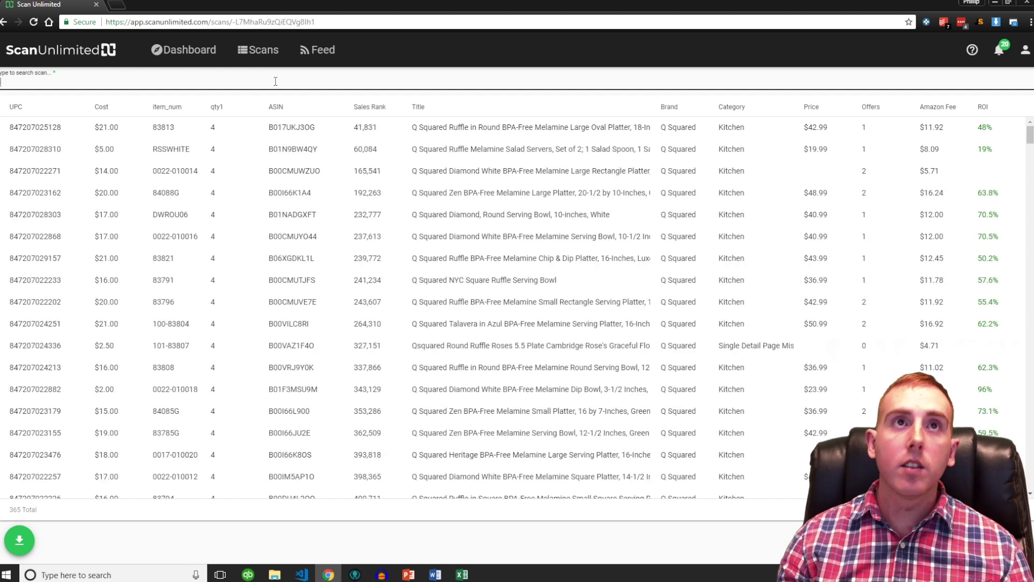
text(3813)
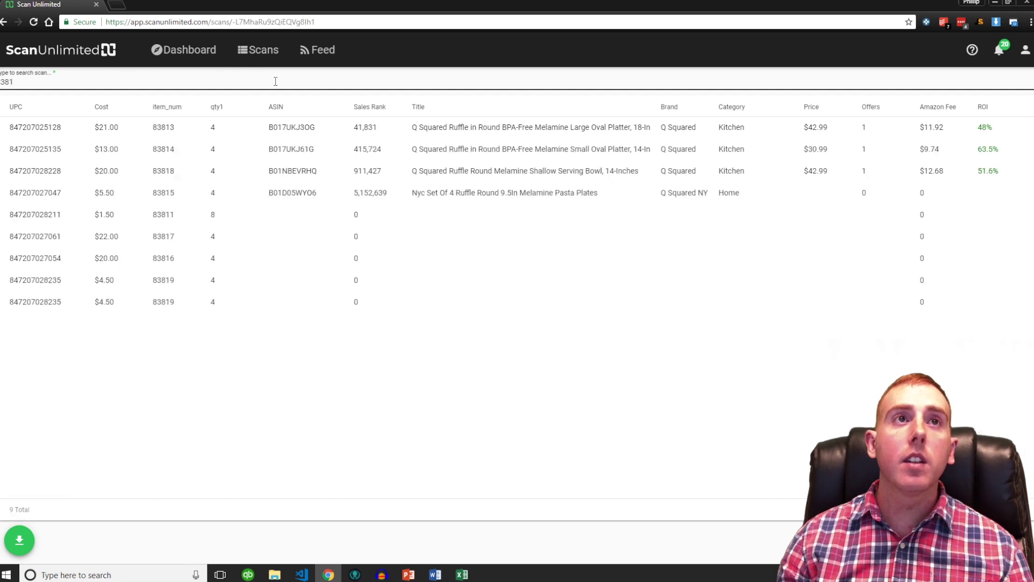
key(BackSpace)
key(BackSpace)
key(BackSpace)
key(BackSpace)
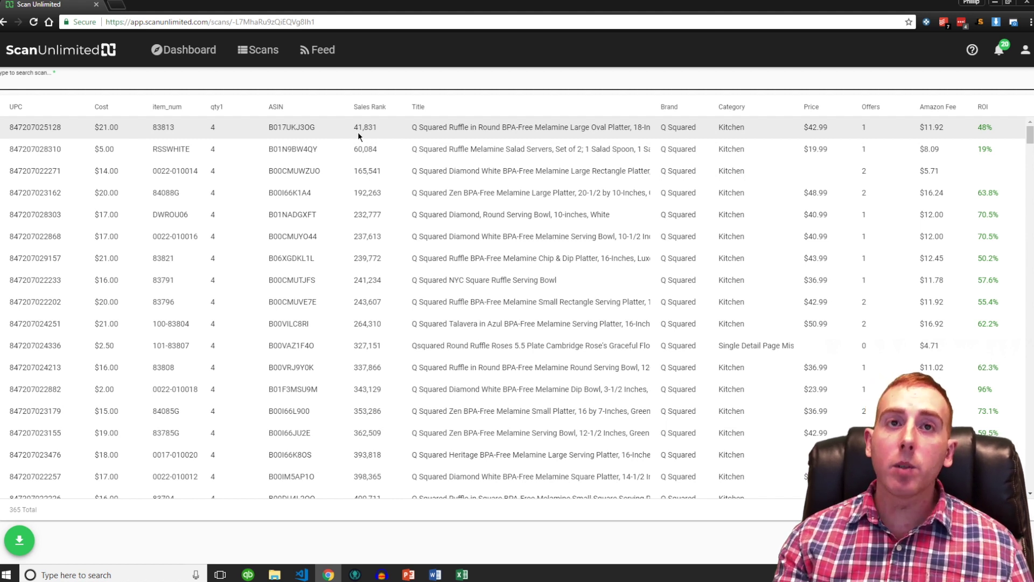
Examine the Large Oval Platter's sales rank, price, cost, Amazon fee, ROI and ASIN, and the Salad Servers' sales rank.
drag(351, 127, 386, 127)
click(386, 128)
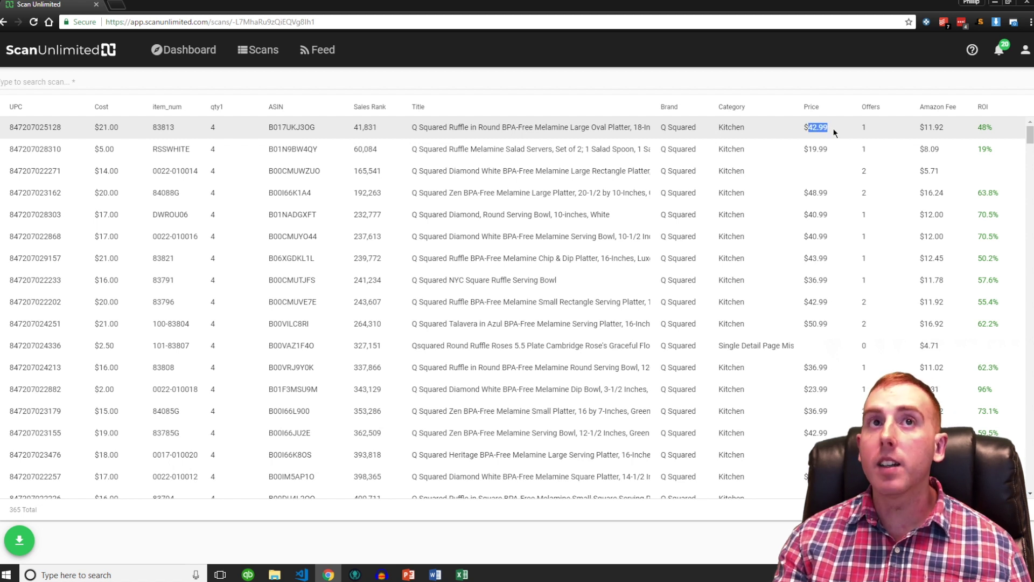
drag(120, 126, 98, 127)
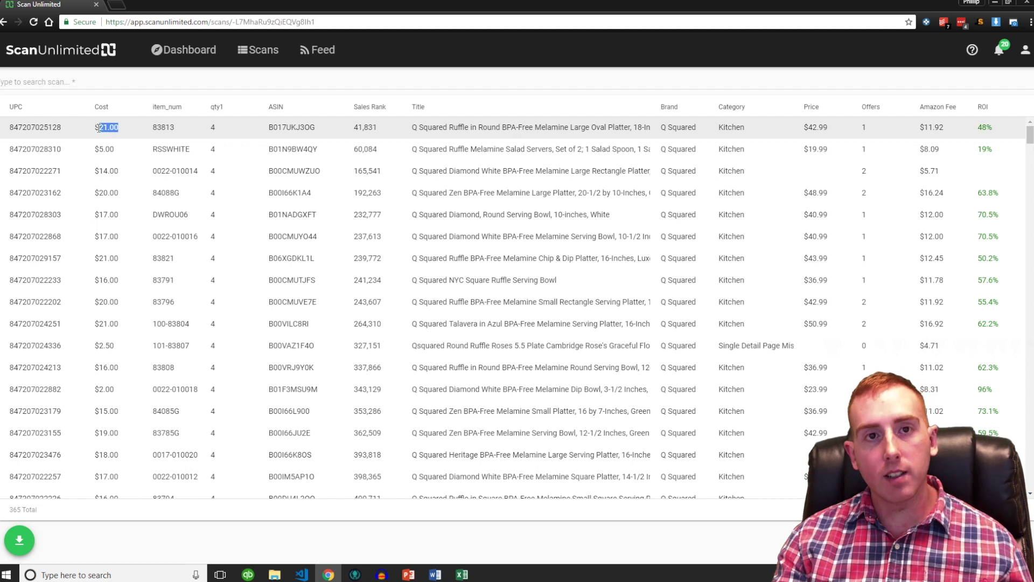
click(112, 117)
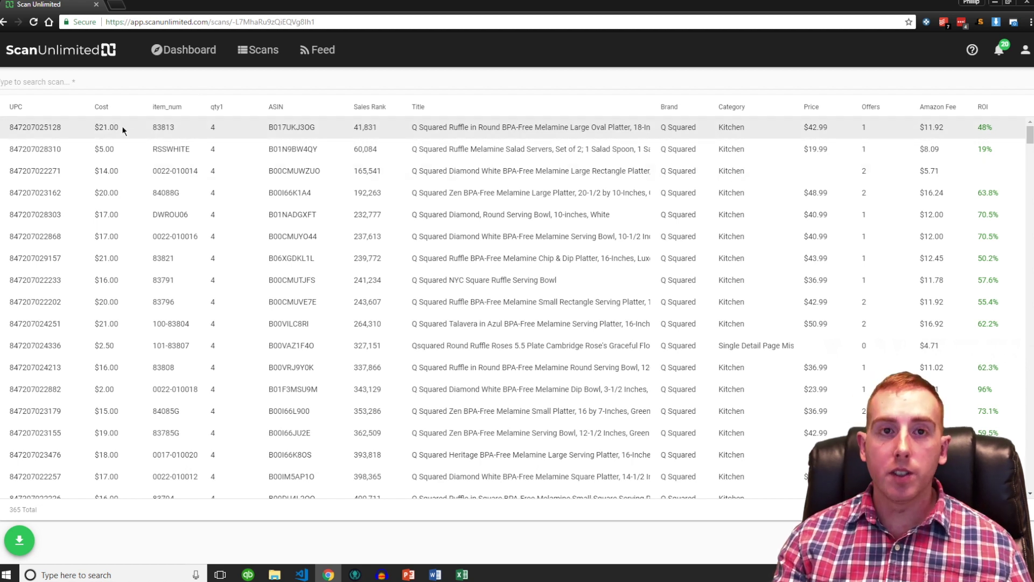
drag(945, 125, 920, 131)
click(924, 123)
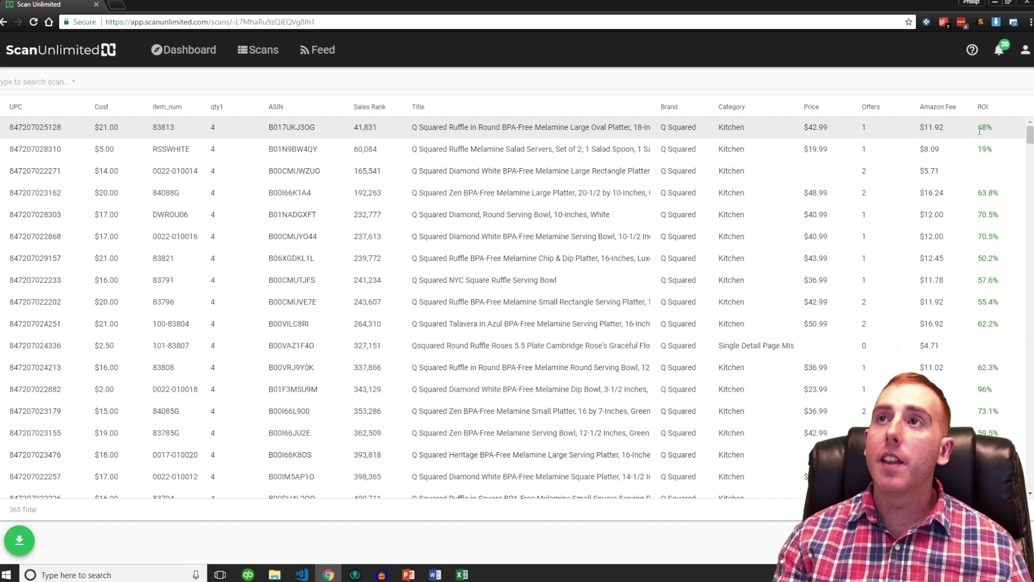
drag(975, 128, 989, 128)
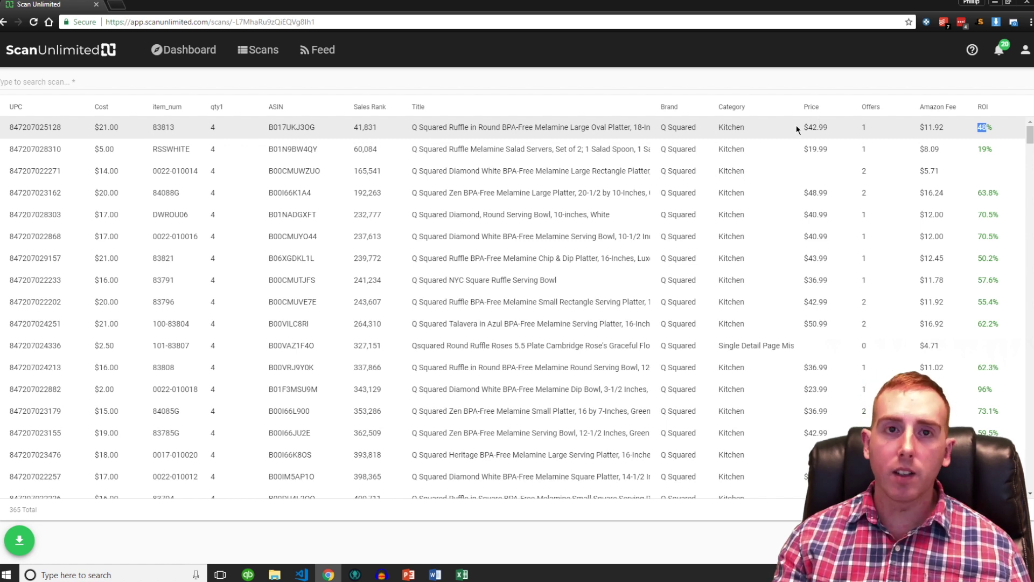
drag(808, 127, 817, 127)
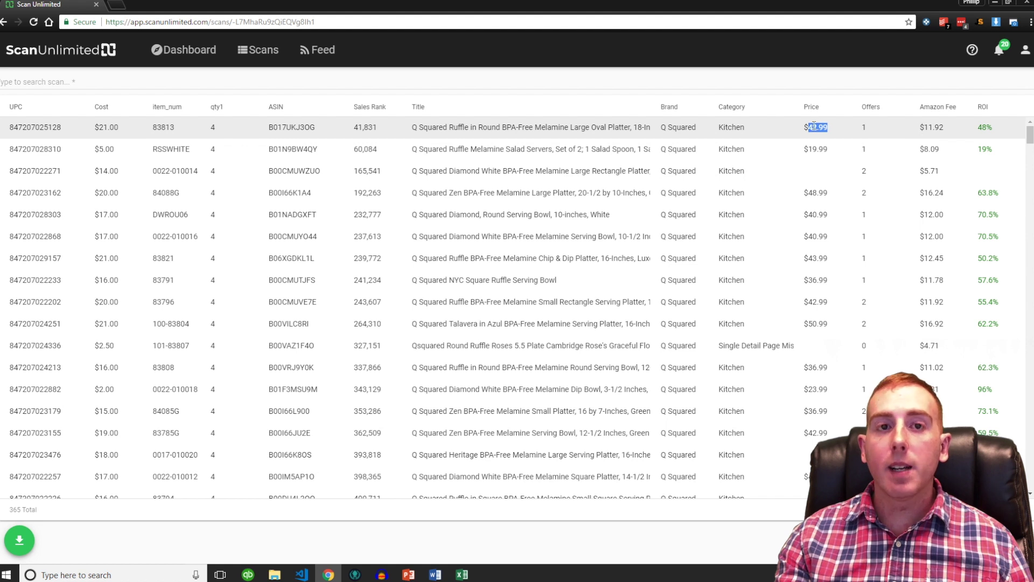
drag(921, 127, 944, 127)
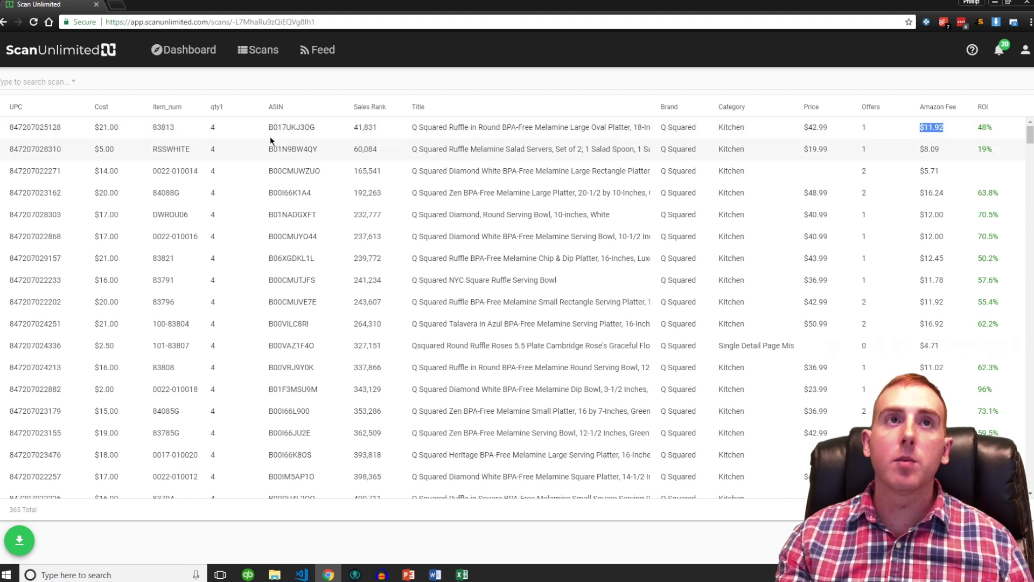
drag(99, 127, 116, 125)
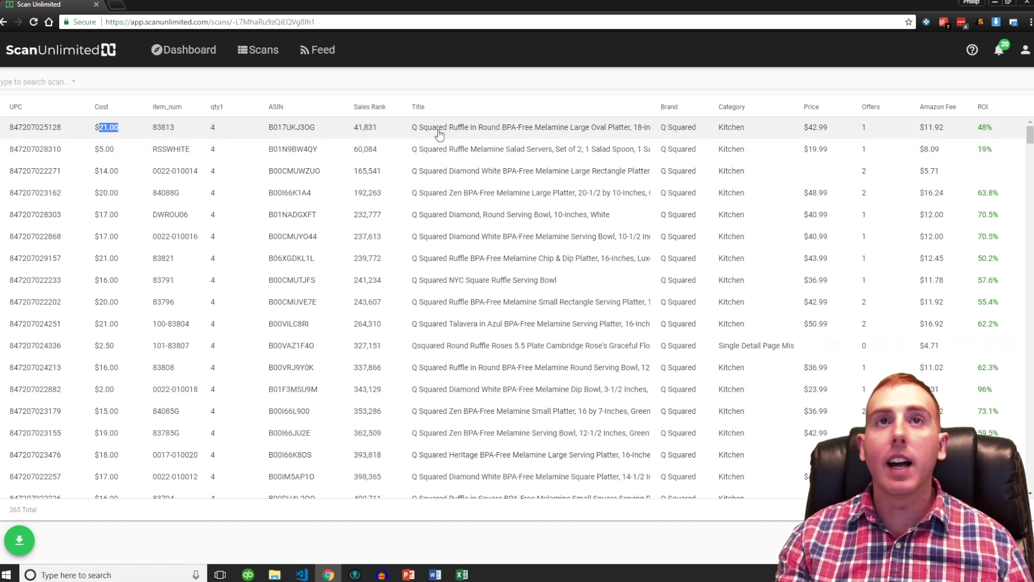
double_click(273, 128)
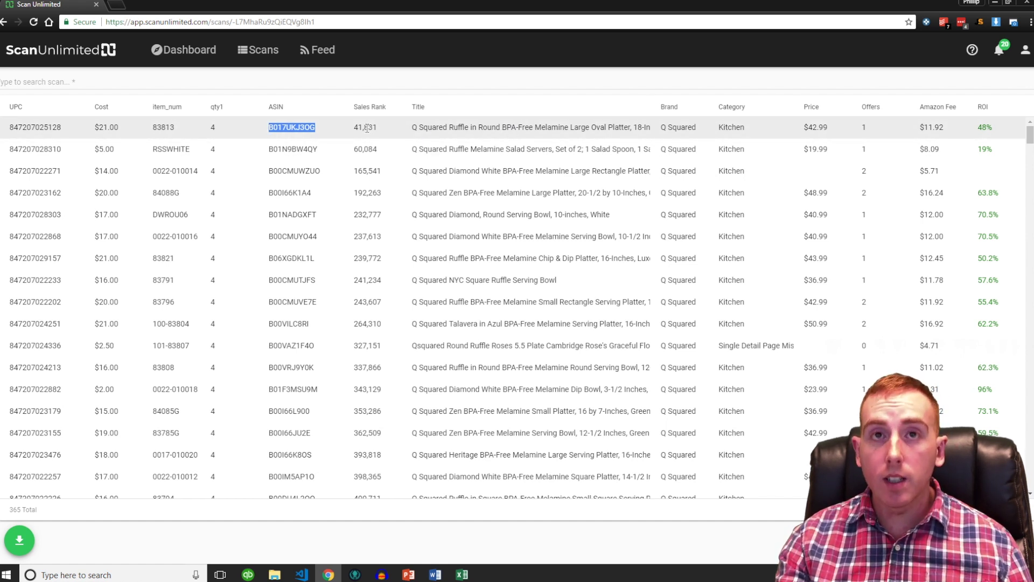
double_click(358, 151)
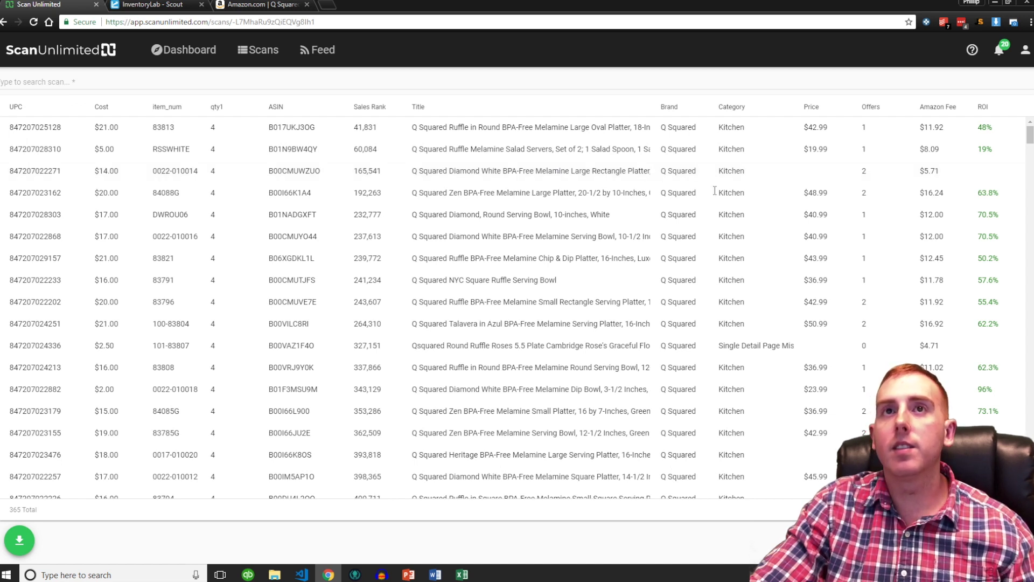
Open the Large Rectangle Platter's Amazon listing from the scan, review its seller offers and price history, and return to the product page.
click(546, 177)
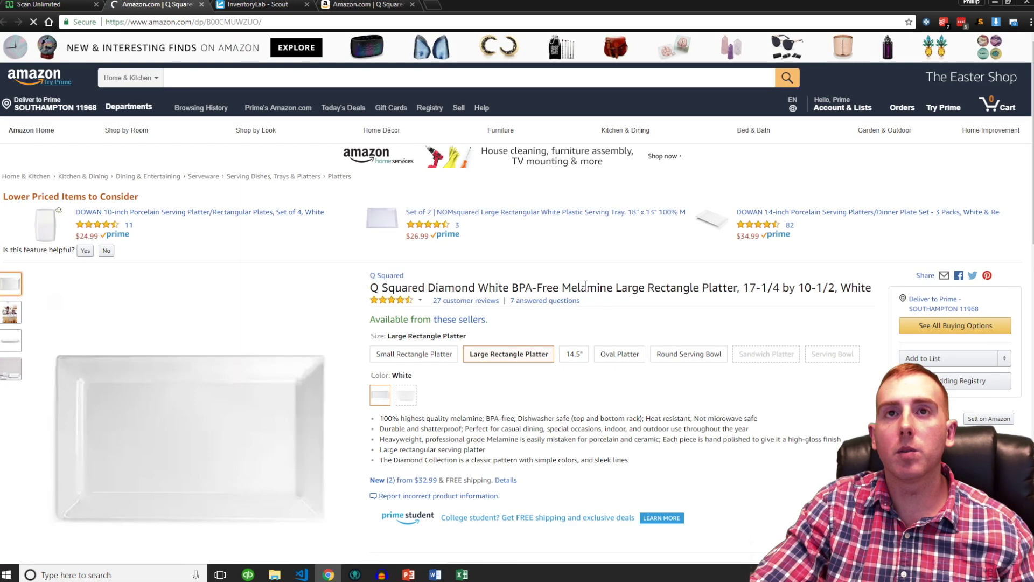
scroll(692, 267, down, 2)
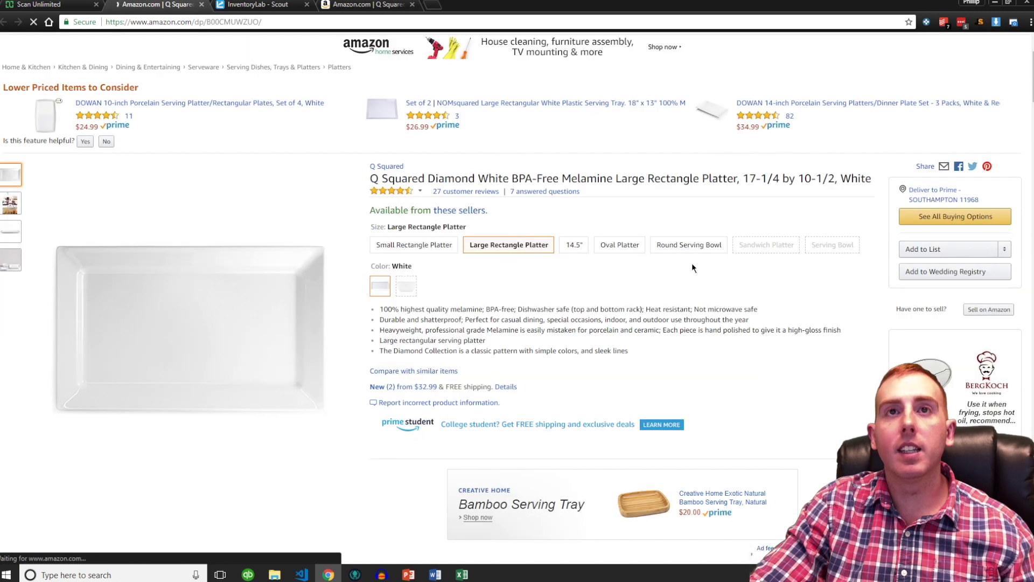
click(461, 212)
scroll(463, 209, down, 3)
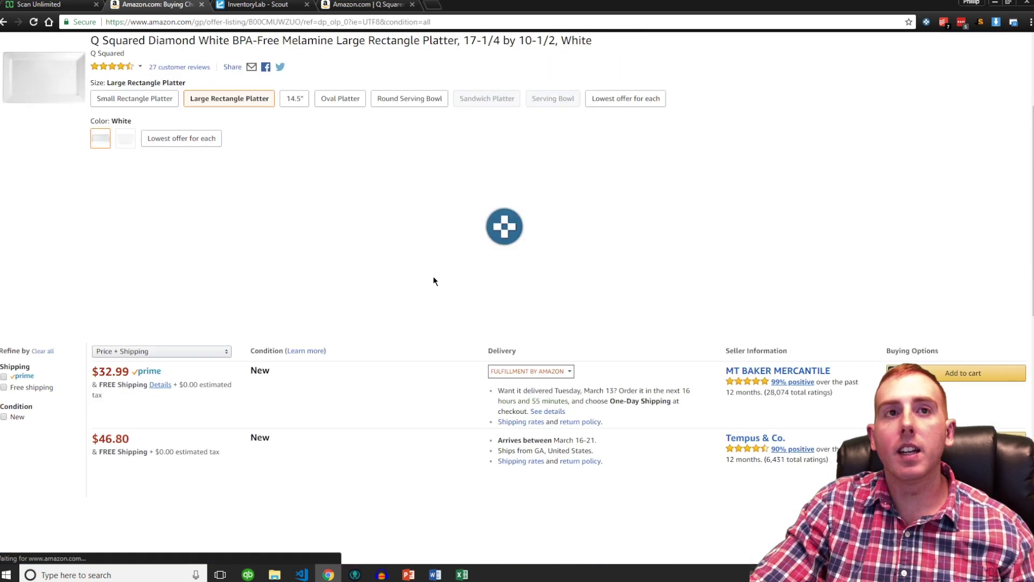
scroll(684, 377, up, 1)
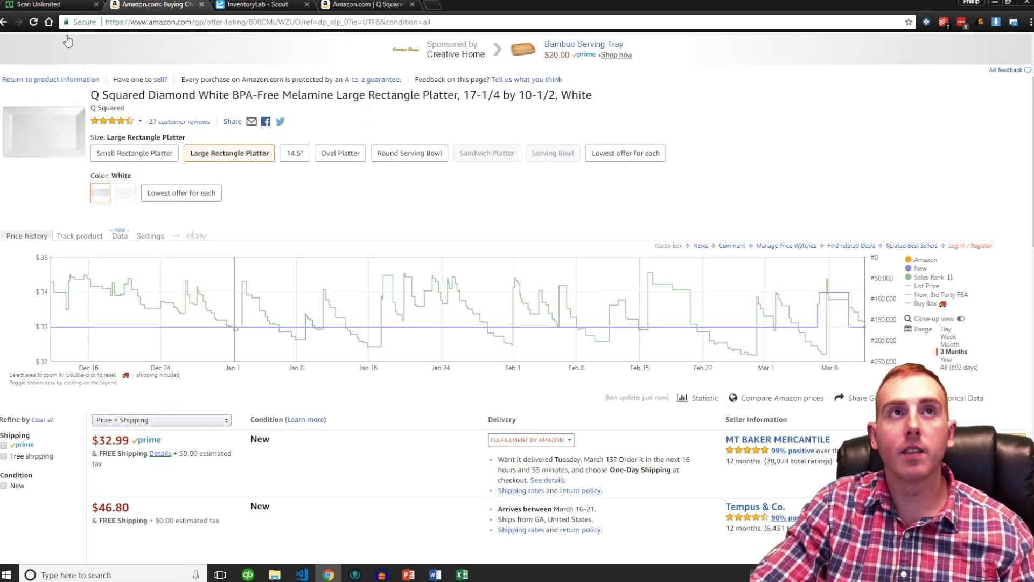
click(3, 22)
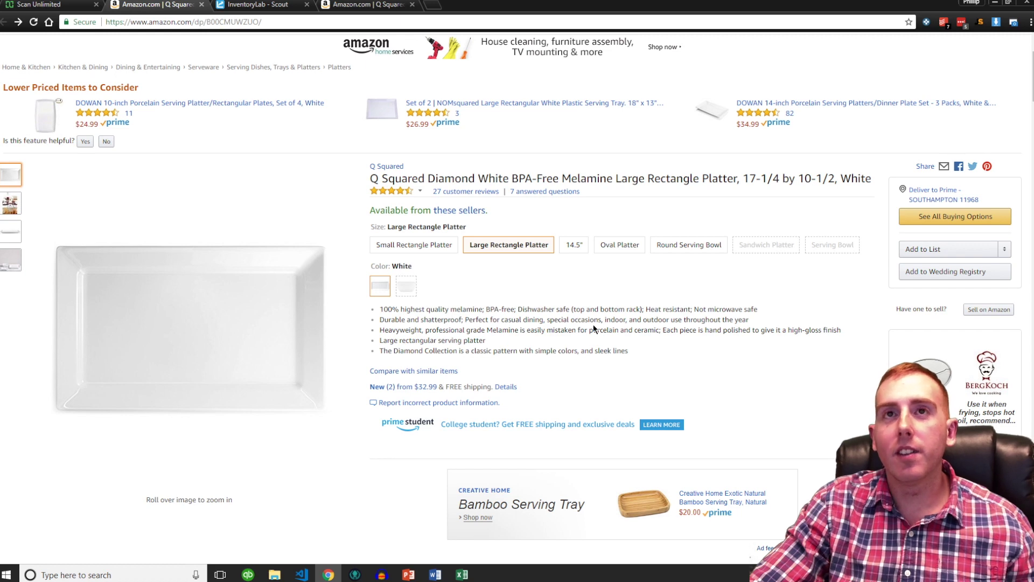
scroll(593, 324, up, 3)
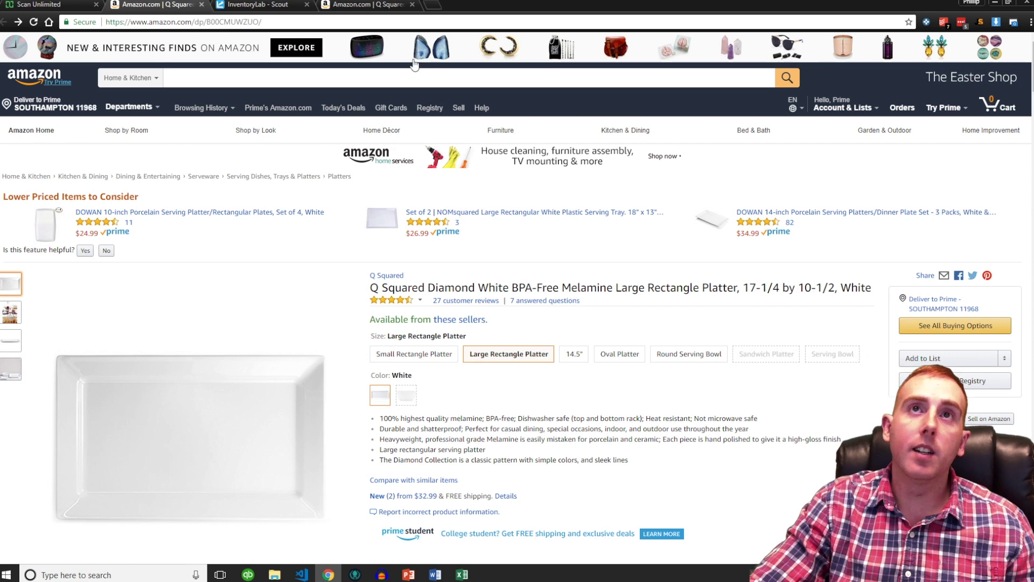
Check the Salad Servers listing and the scan results again, and close the Salad Servers and InventoryLab Scout pages.
click(355, 6)
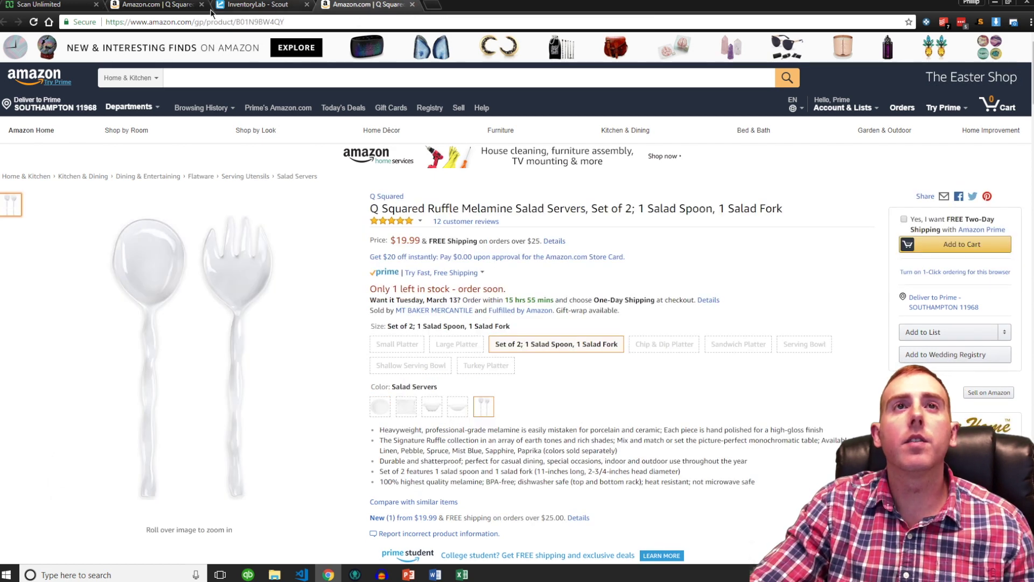
click(177, 6)
click(43, 5)
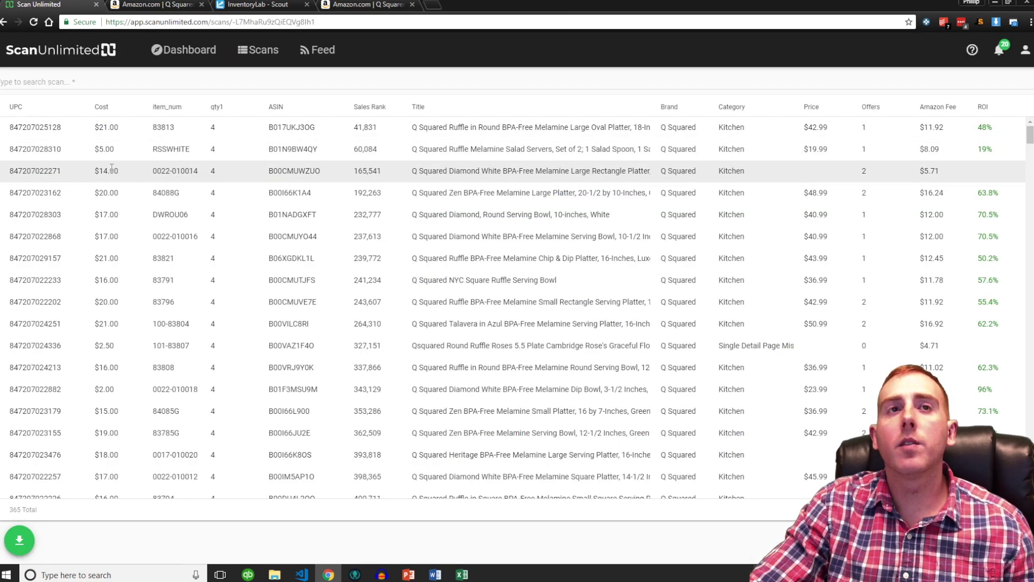
click(362, 7)
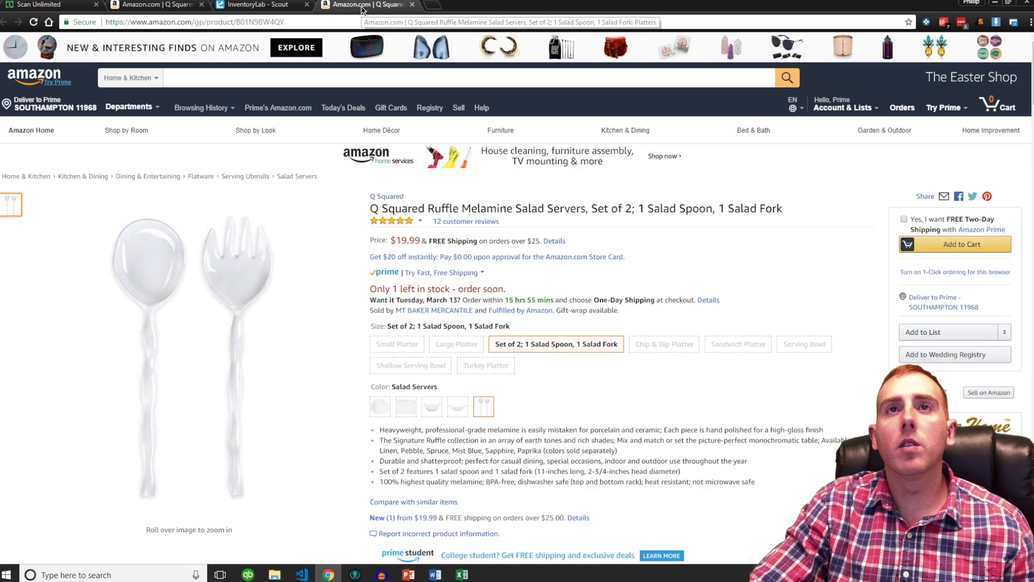
click(412, 4)
click(307, 5)
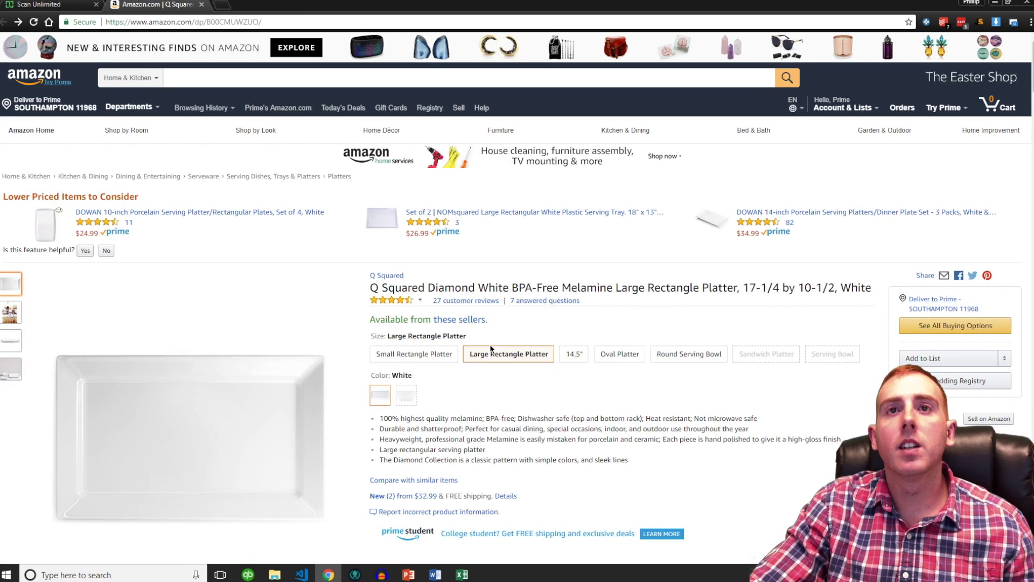
Show all buying options for the Large Rectangle Platter and review its seller offers and Keepa price history.
click(933, 326)
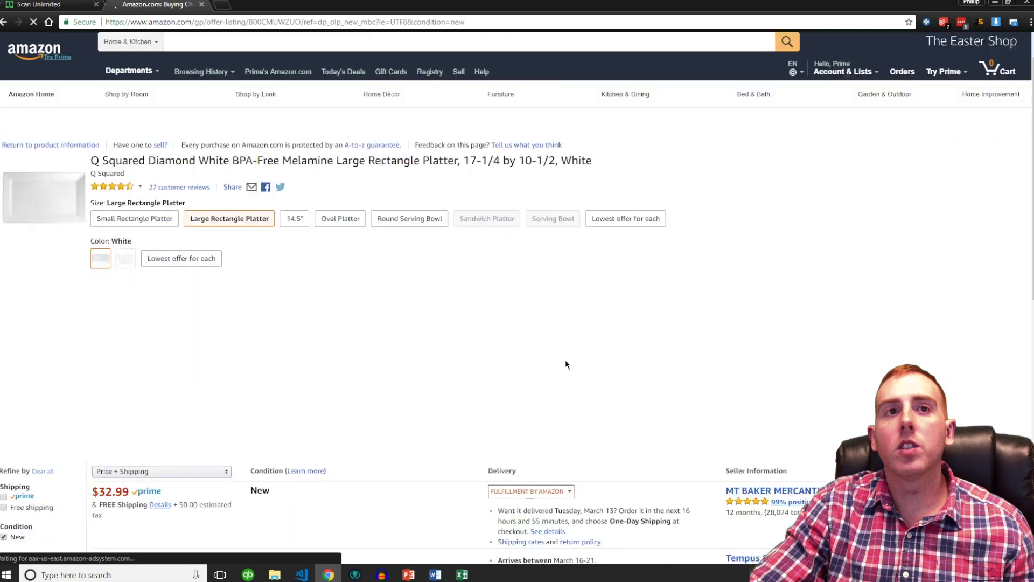
scroll(565, 360, down, 1)
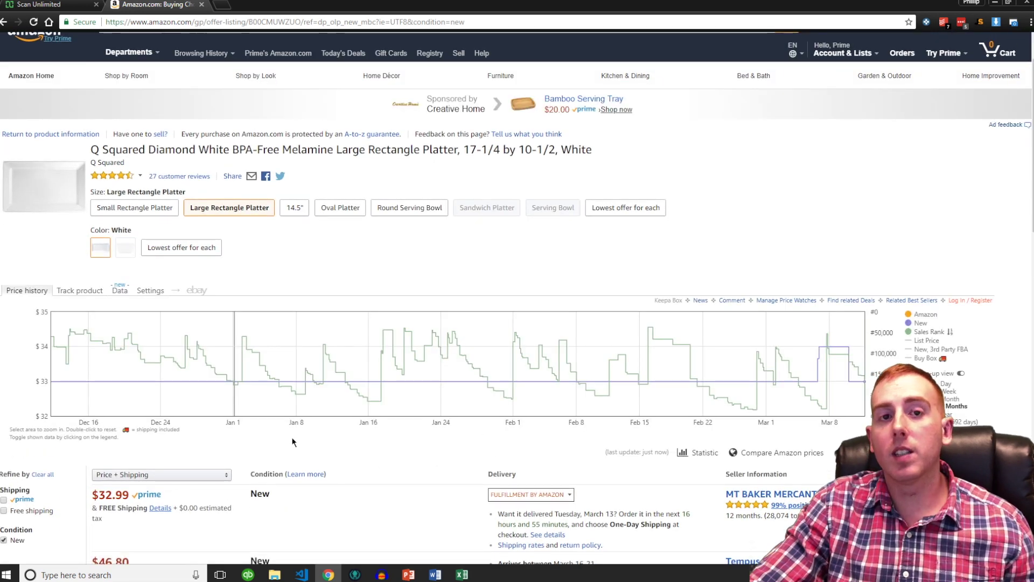
scroll(390, 424, down, 1)
Open the Large Oval Platter's Amazon listing from the scan, check its monthly sales estimate with Jungle Scout, and return to the scan results.
click(32, 5)
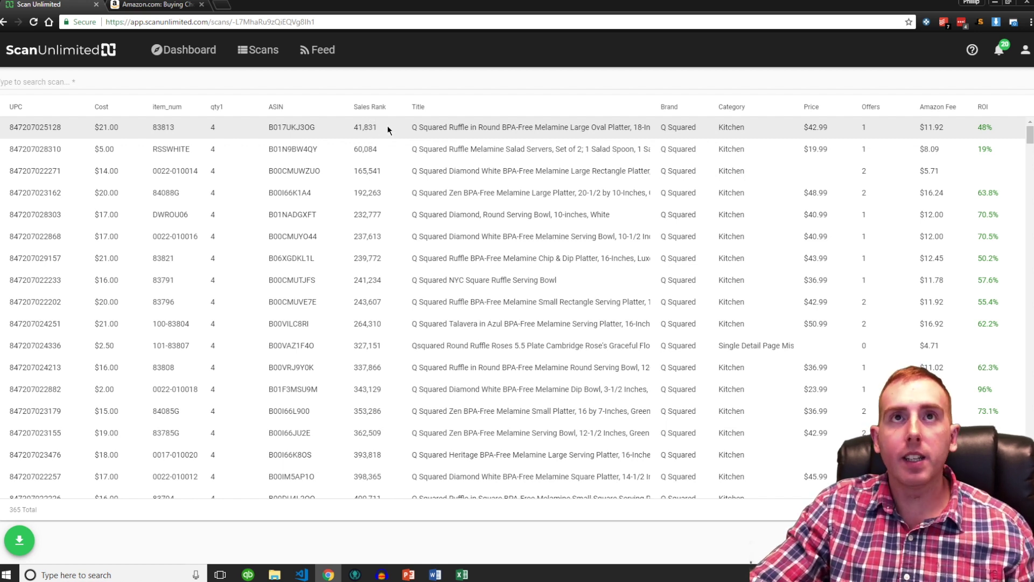
right_click(450, 132)
click(449, 132)
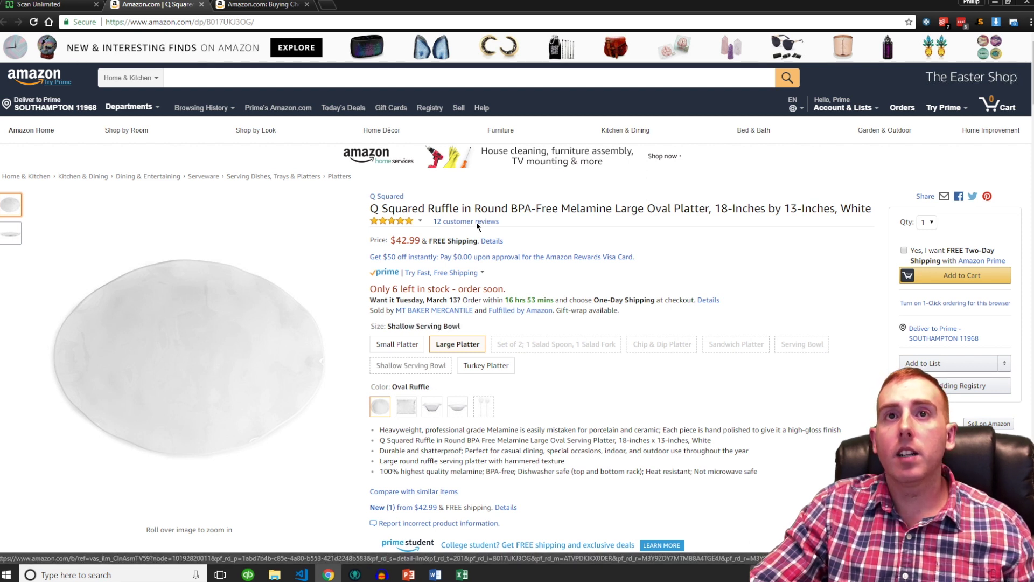
click(980, 22)
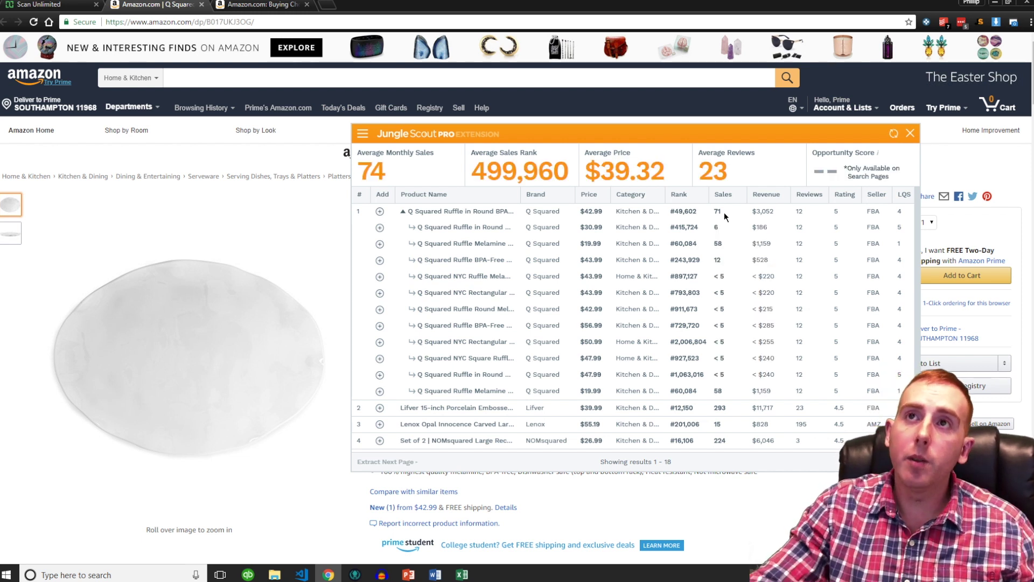
click(910, 133)
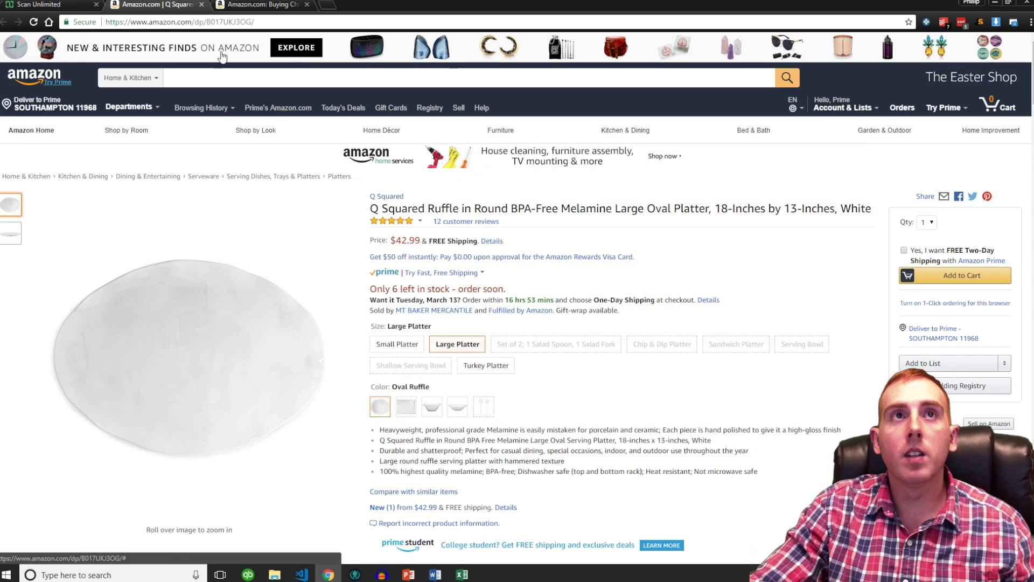
click(33, 6)
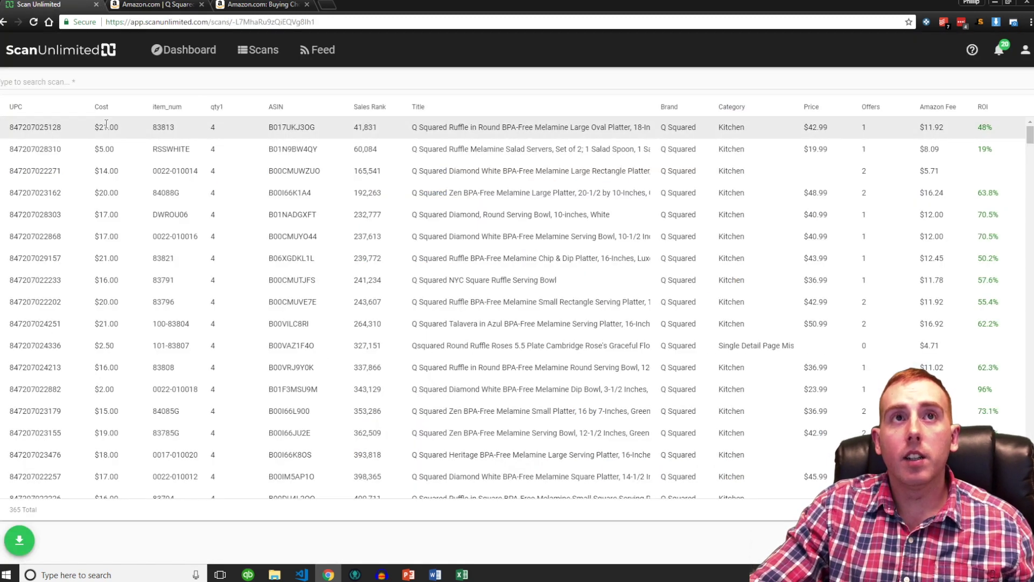